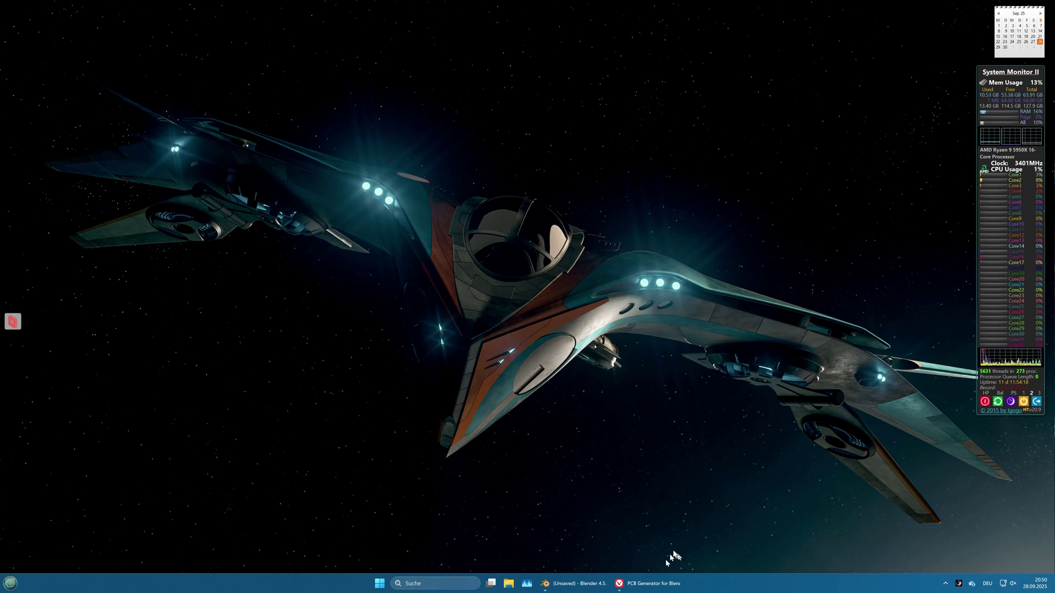
# - Restore the browser showing the PCB Generator for Blender 4.0+ product page
pyautogui.click(649, 583)
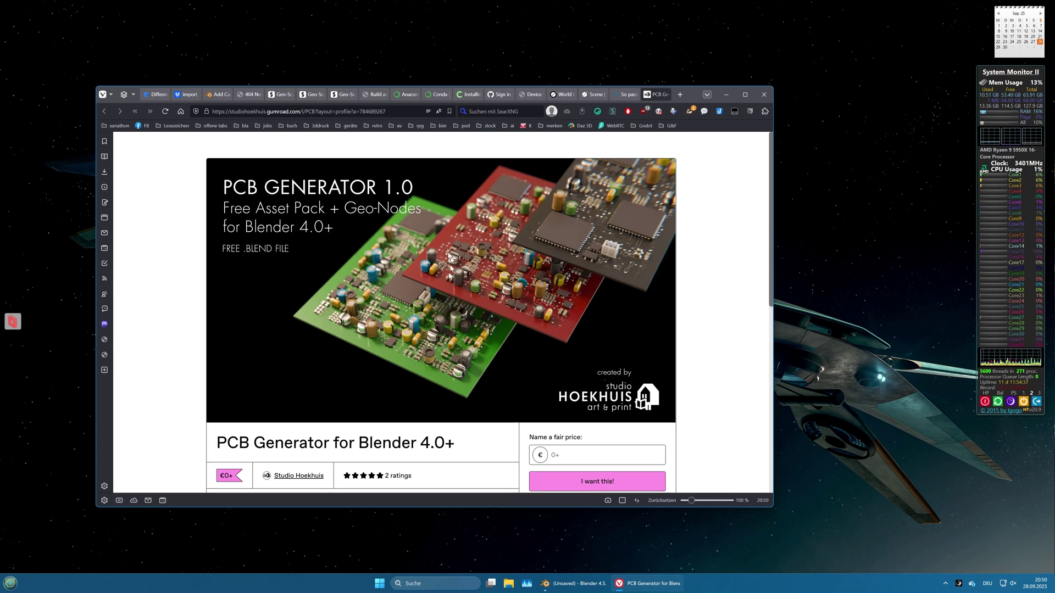
# - Scroll through the PCB Generator Gumroad listing and highlight the creator's name
pyautogui.scroll(-2, 443, 254)
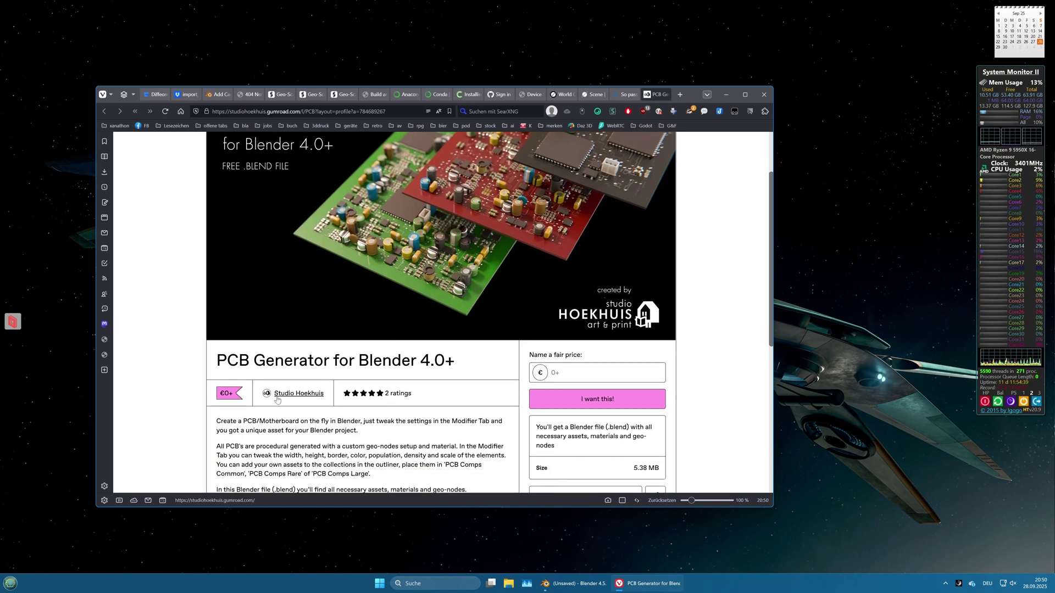
pyautogui.moveTo(273, 394); pyautogui.dragTo(325, 394)
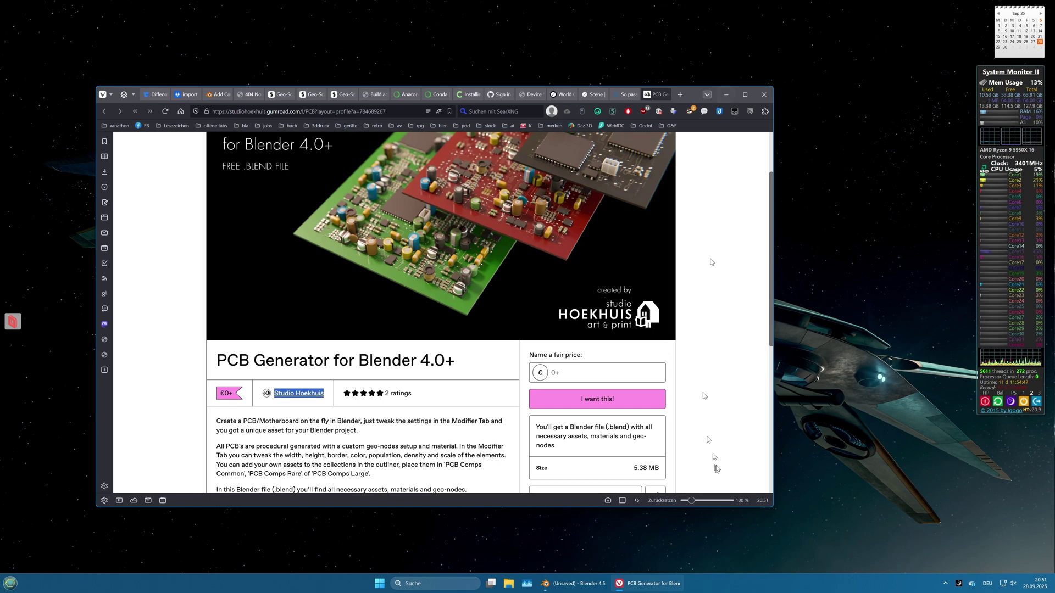
pyautogui.scroll(2, 723, 393)
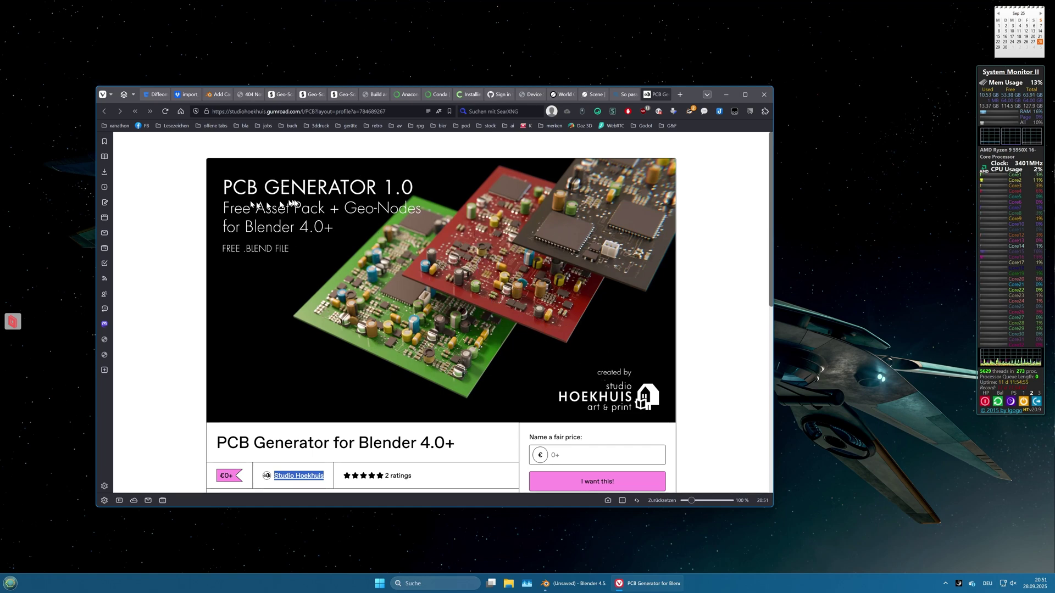
pyautogui.scroll(-4, 604, 302)
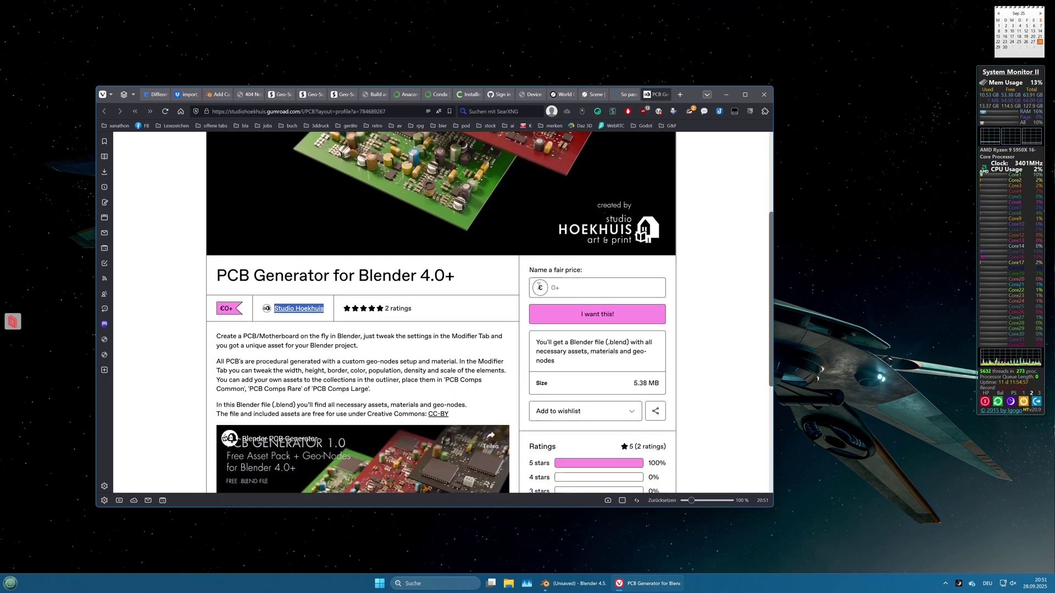
pyautogui.scroll(-3, 539, 286)
pyautogui.scroll(6, 649, 182)
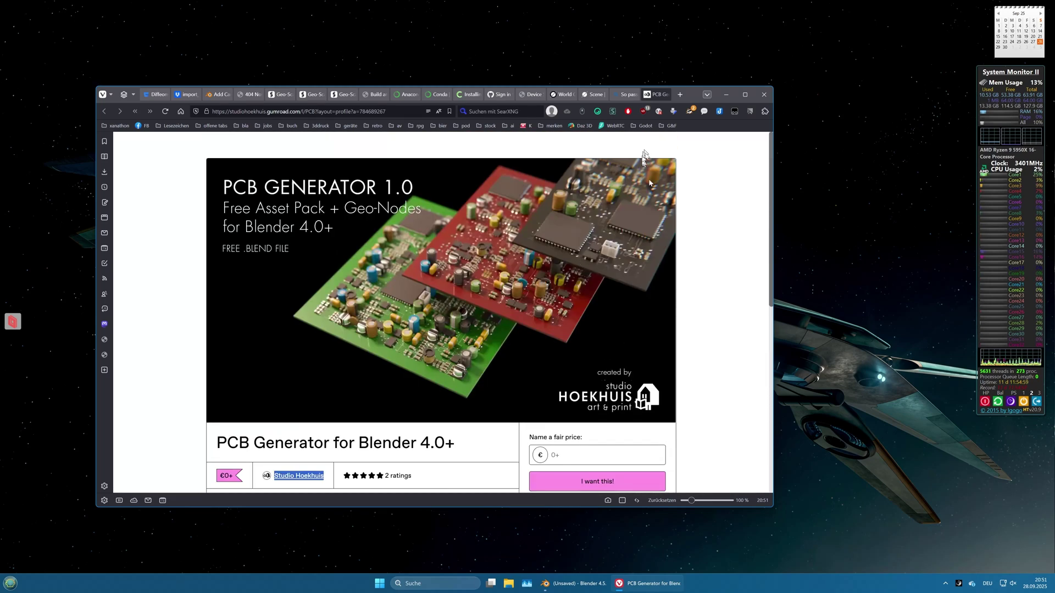
# - Minimize the browser and open PCB-Gen-Export-01.blend from the blender bookmark's libraries folder
pyautogui.click(725, 95)
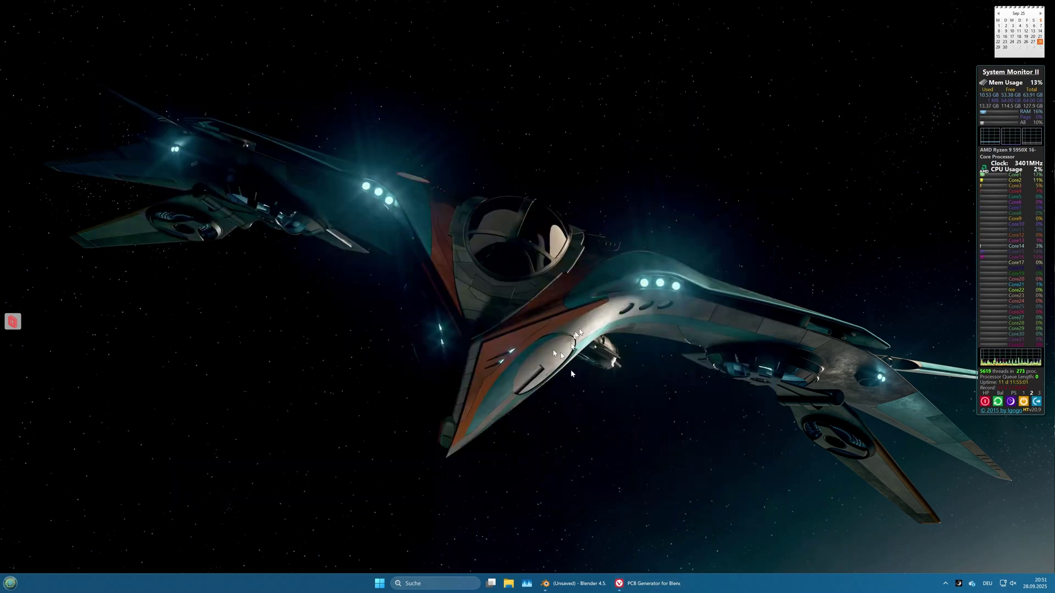
pyautogui.click(574, 583)
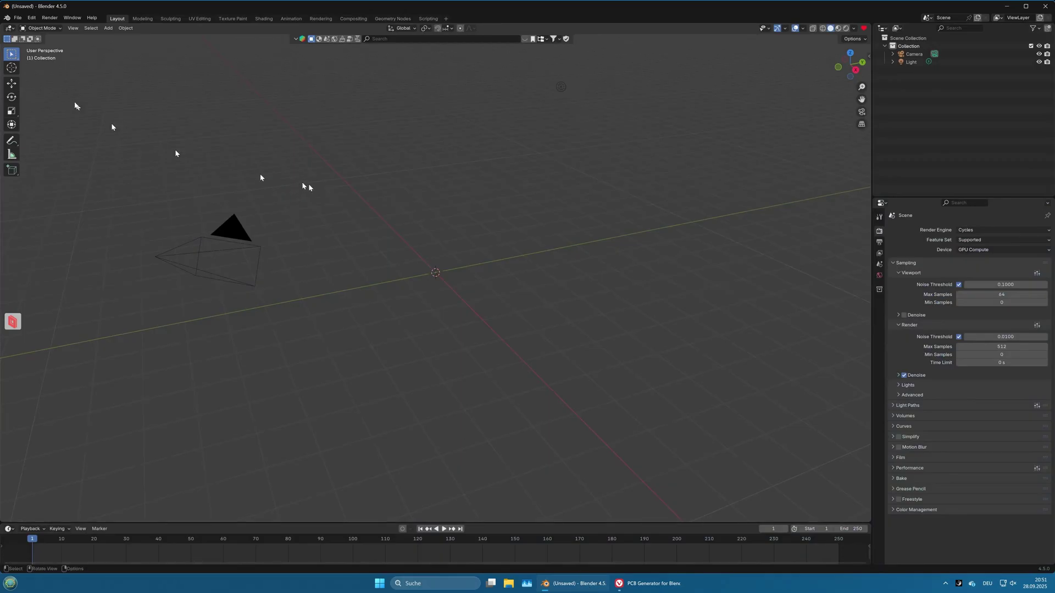
pyautogui.click(18, 19)
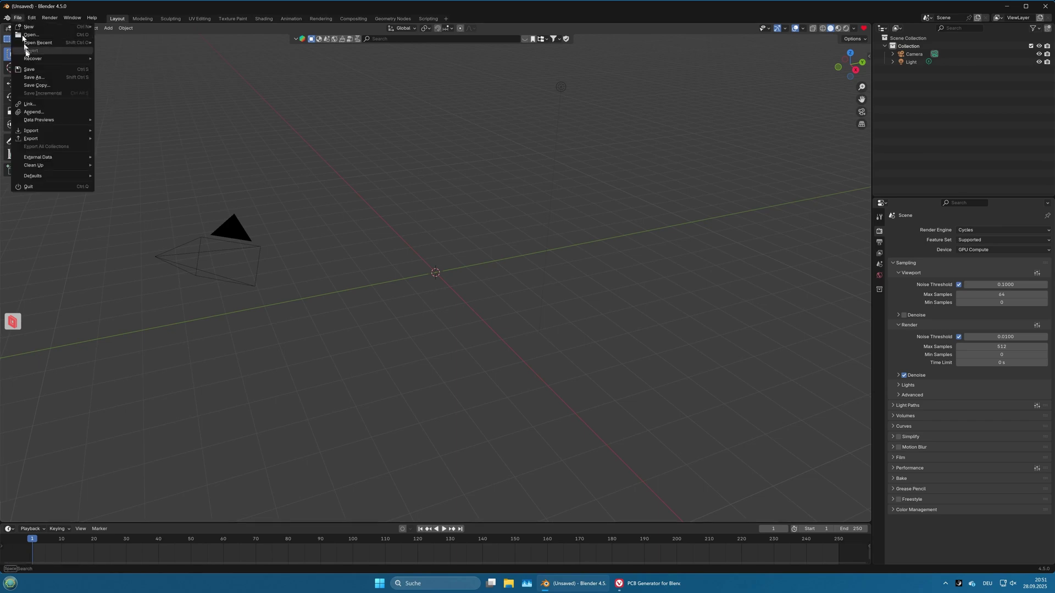
pyautogui.click(31, 35)
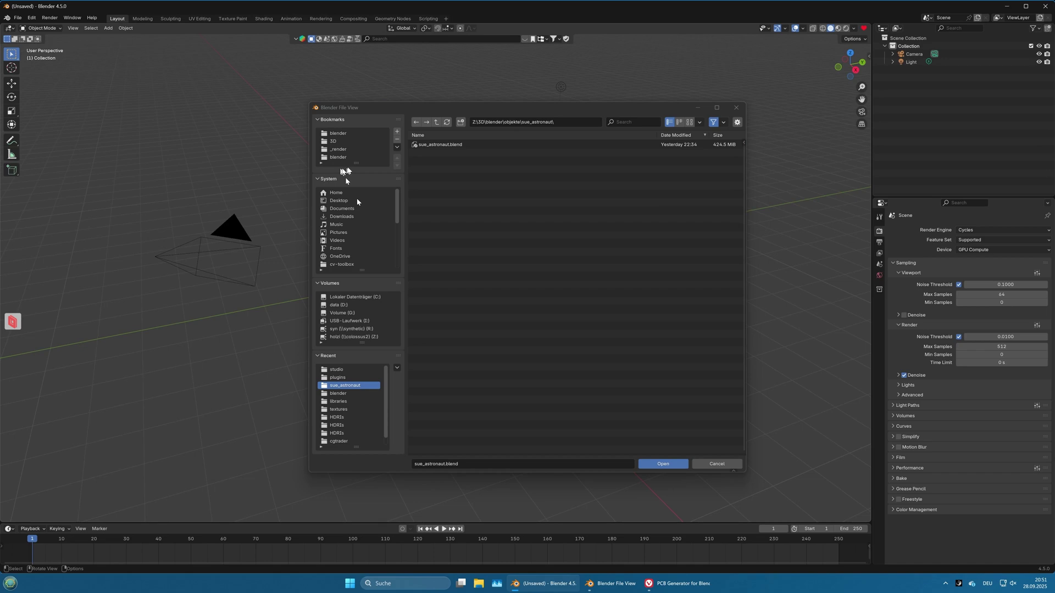
pyautogui.click(338, 134)
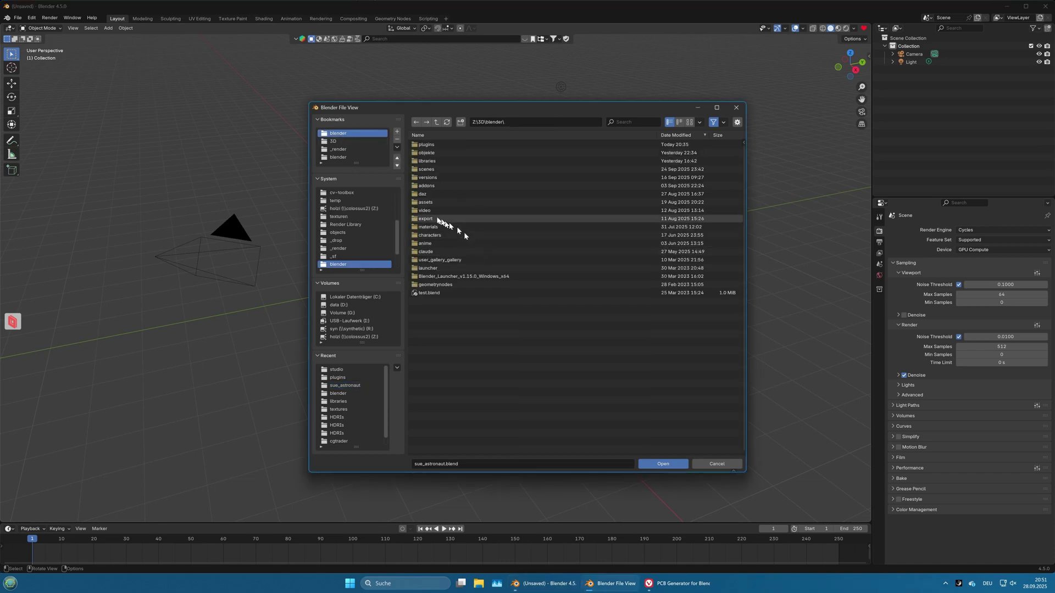
pyautogui.click(437, 161)
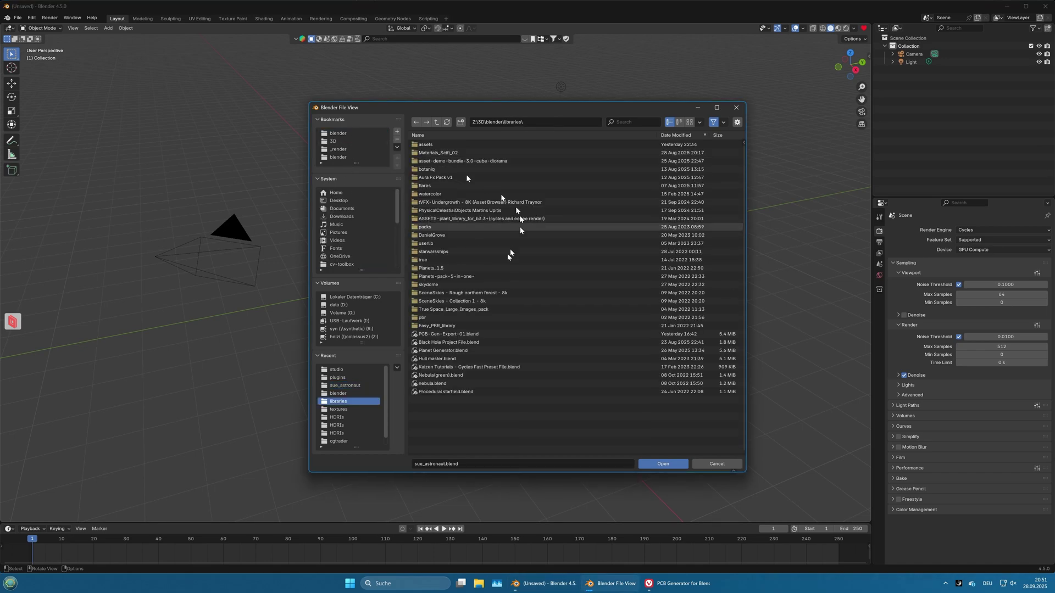
pyautogui.doubleClick(457, 335)
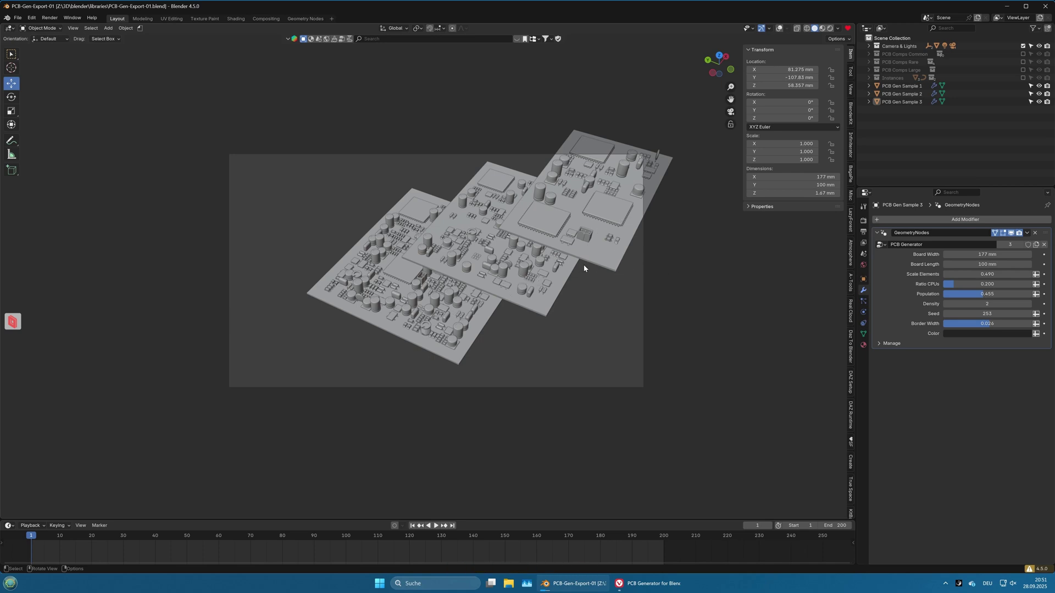
# - Switch the viewport to Rendered shading and split it into two side-by-side 3D views
pyautogui.click(830, 28)
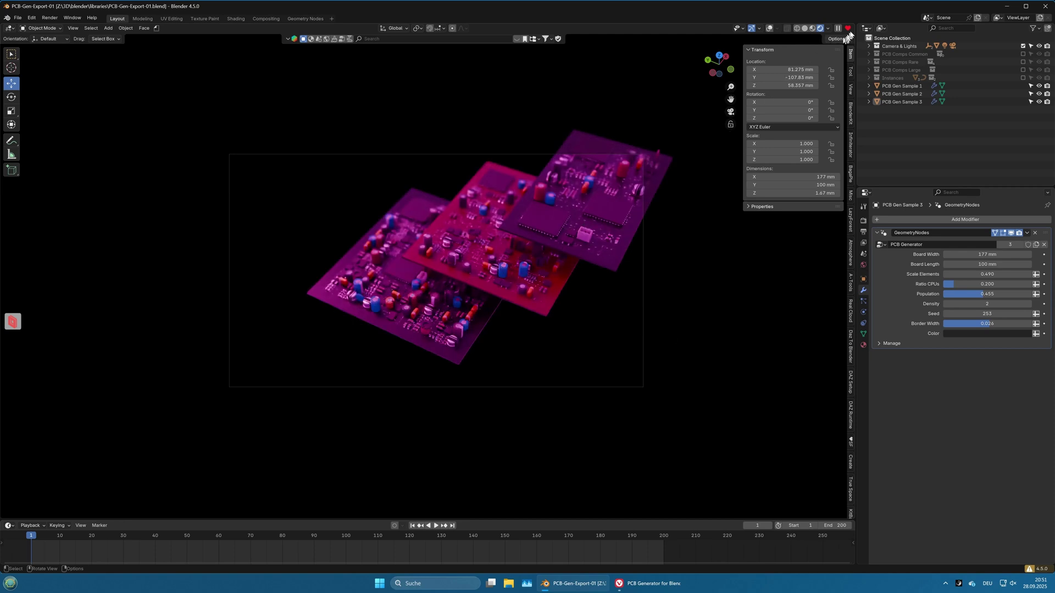
pyautogui.moveTo(850, 26); pyautogui.dragTo(454, 60)
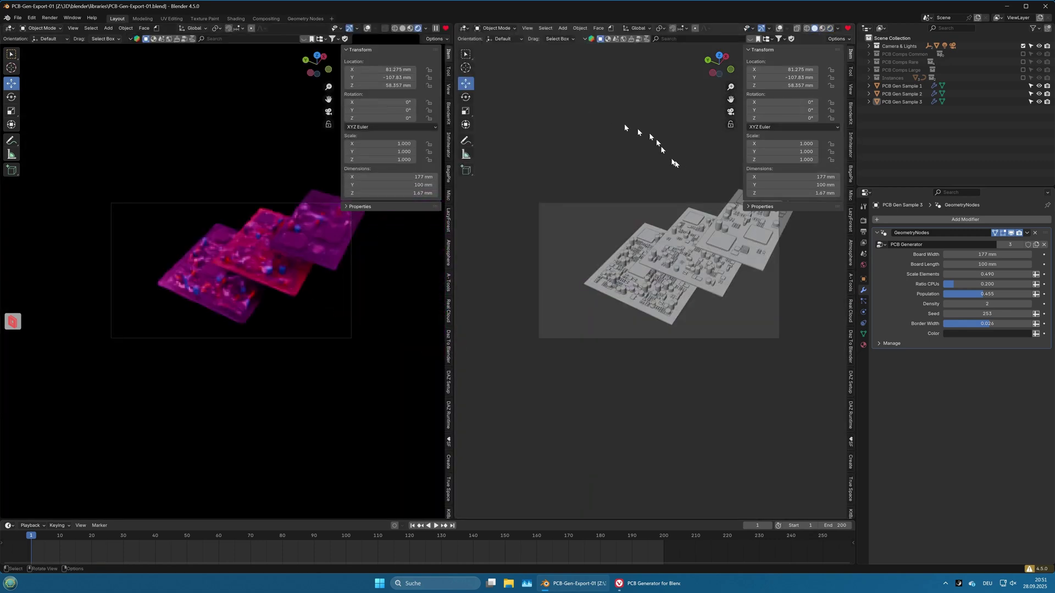
# - Turn the right view into a Shader Editor showing the World node tree
pyautogui.click(464, 28)
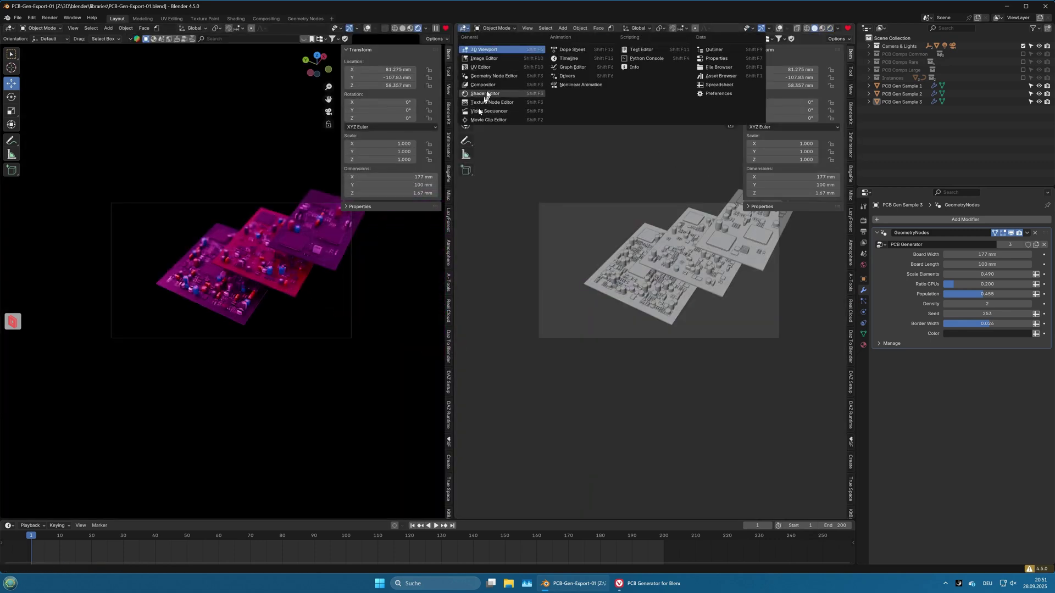
pyautogui.click(486, 94)
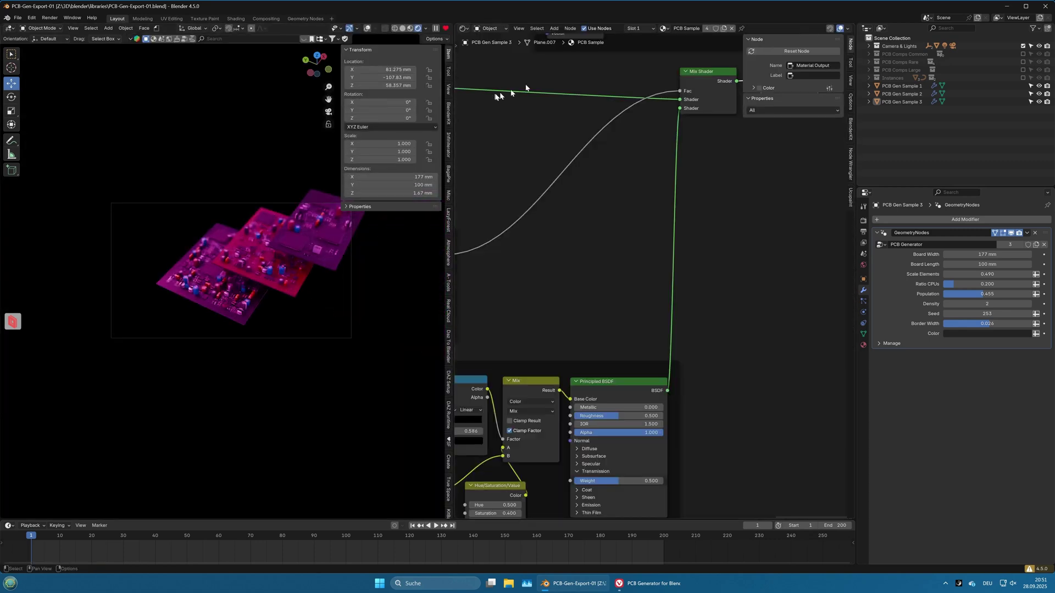
pyautogui.click(489, 31)
pyautogui.click(491, 46)
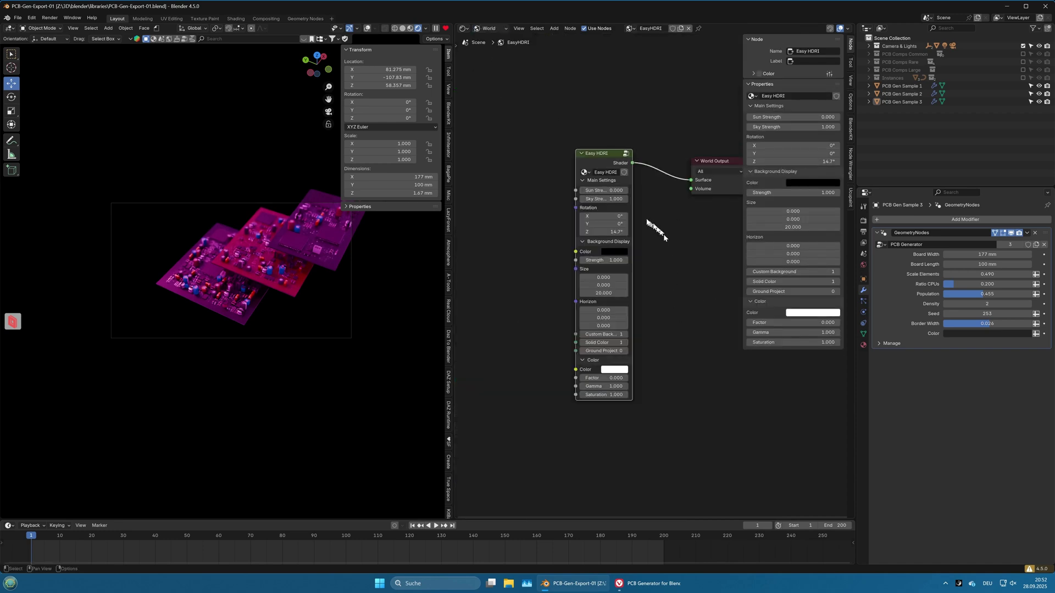
# - Confirm the Easy HDRI world name and delete the existing Easy HDRI node
pyautogui.click(605, 172)
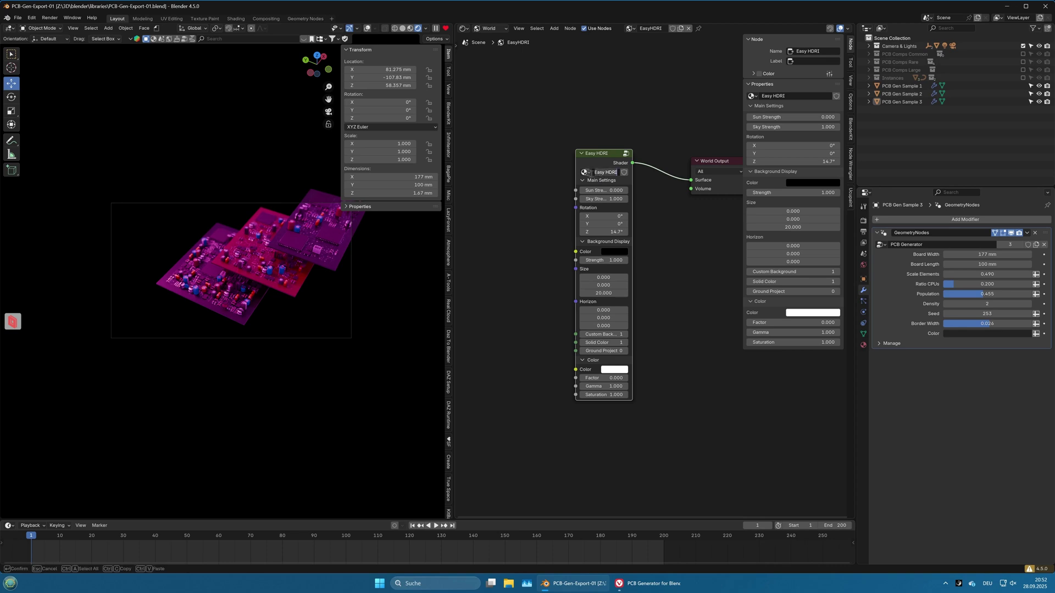
pyautogui.press('Return')
pyautogui.click(584, 172)
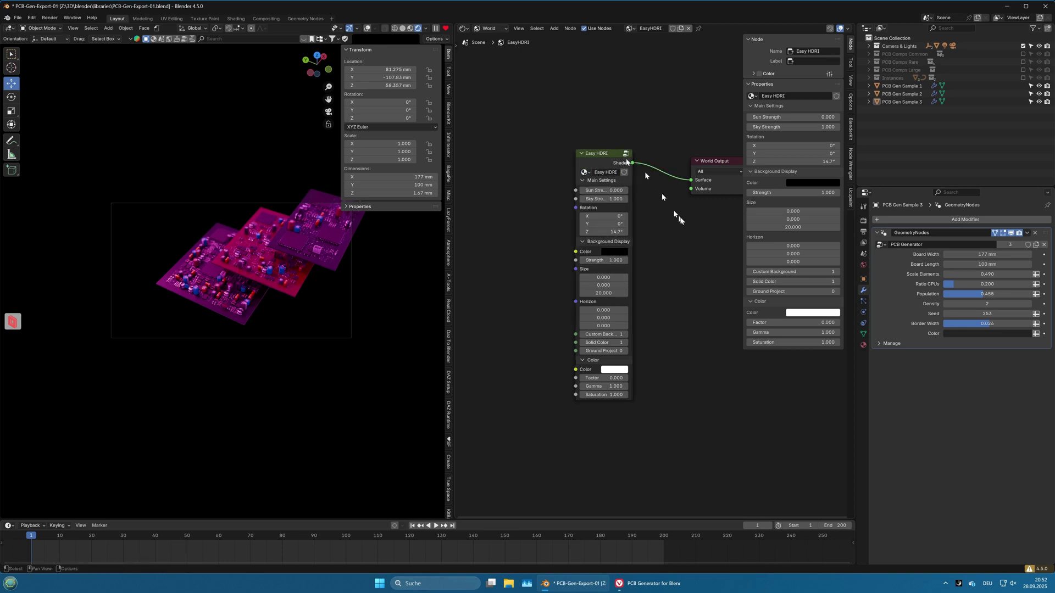
pyautogui.press('Delete')
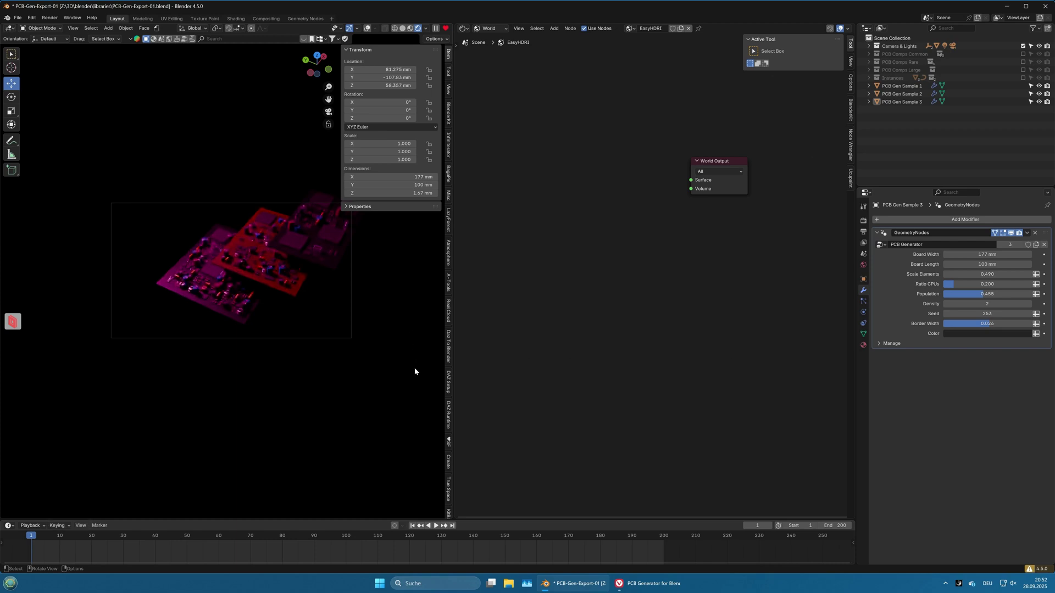
# - In the Easy HDRI sidebar panel, pick NM_Studio_07_nf and create the world nodes
pyautogui.click(448, 418)
pyautogui.scroll(-5, 448, 431)
pyautogui.scroll(-2, 443, 439)
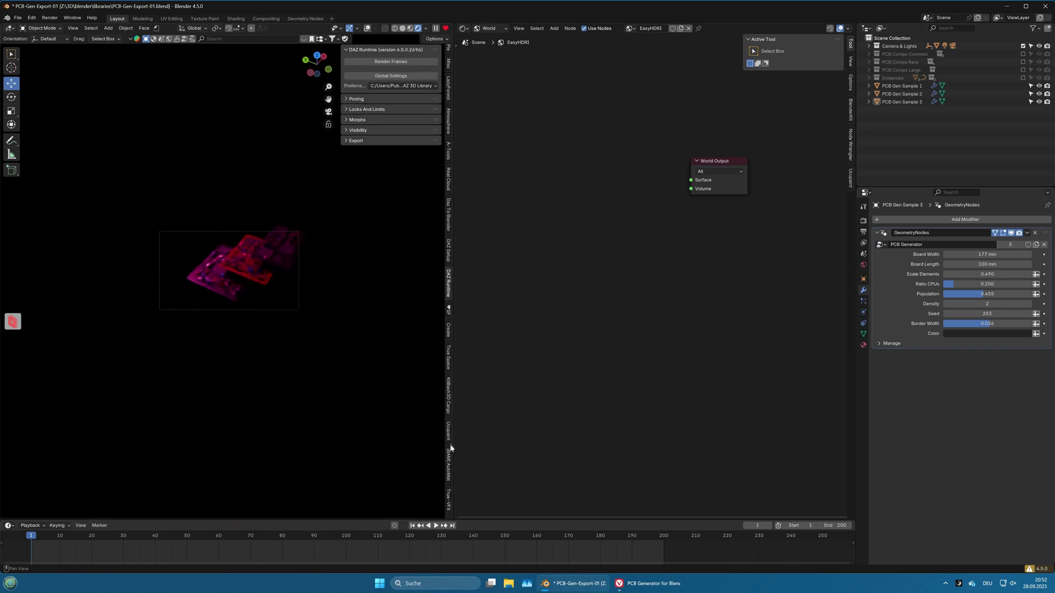
pyautogui.scroll(-10, 450, 448)
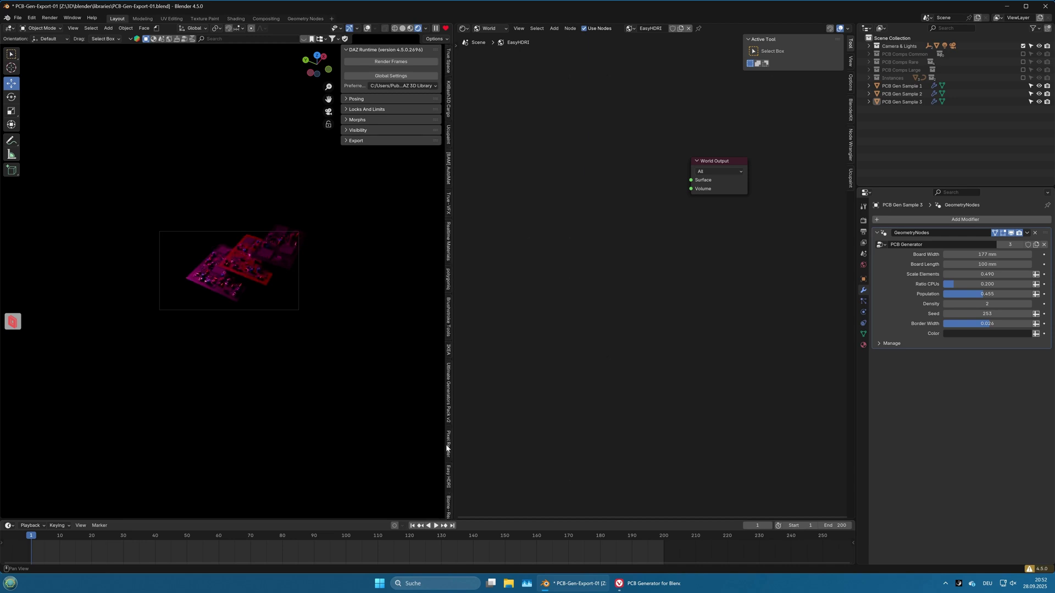
pyautogui.scroll(-3, 446, 447)
pyautogui.click(449, 442)
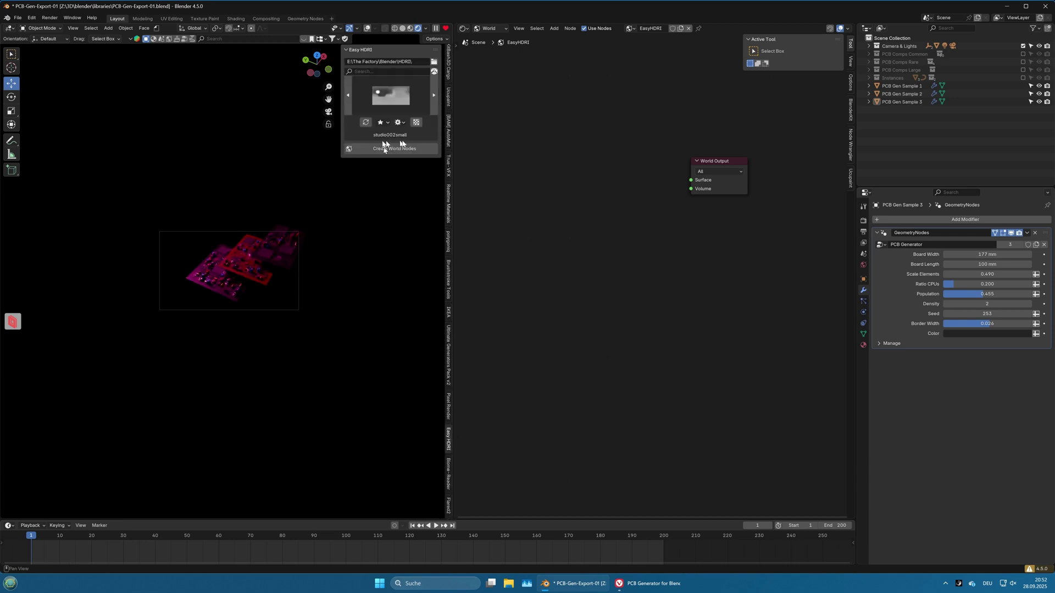
pyautogui.click(391, 97)
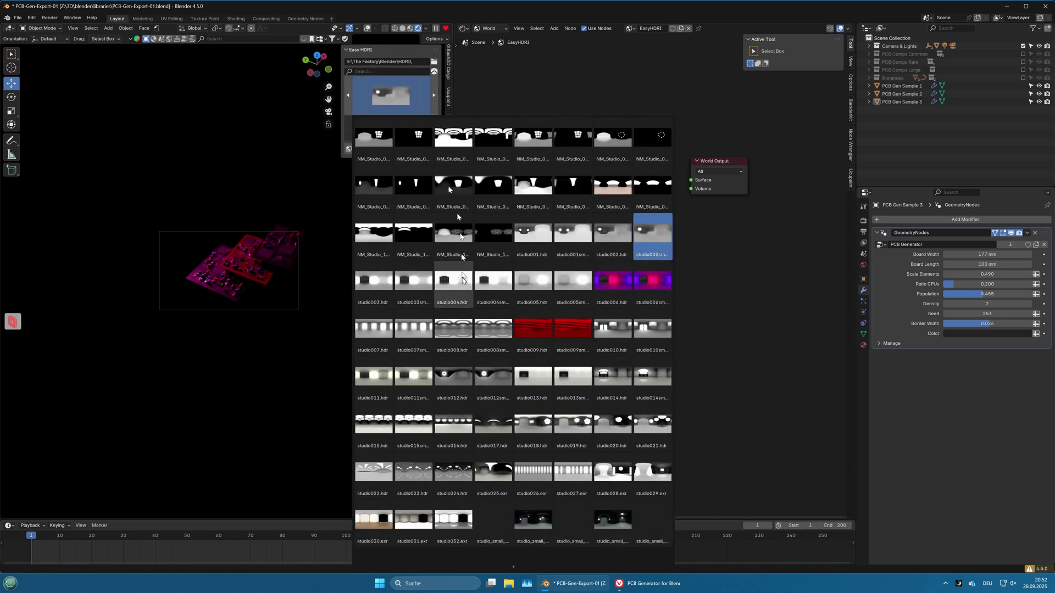
pyautogui.click(483, 194)
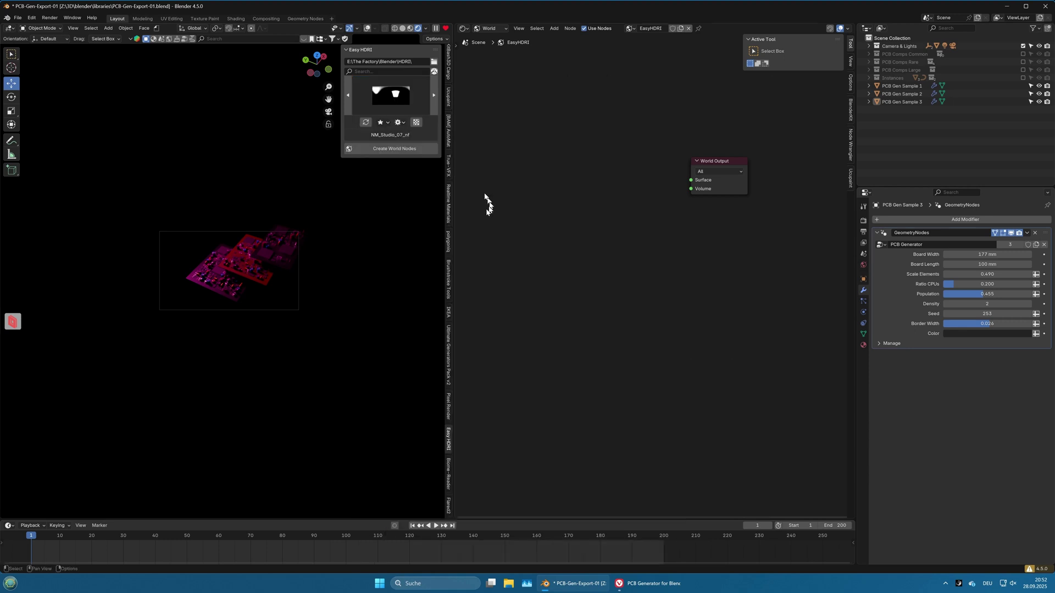
pyautogui.click(395, 149)
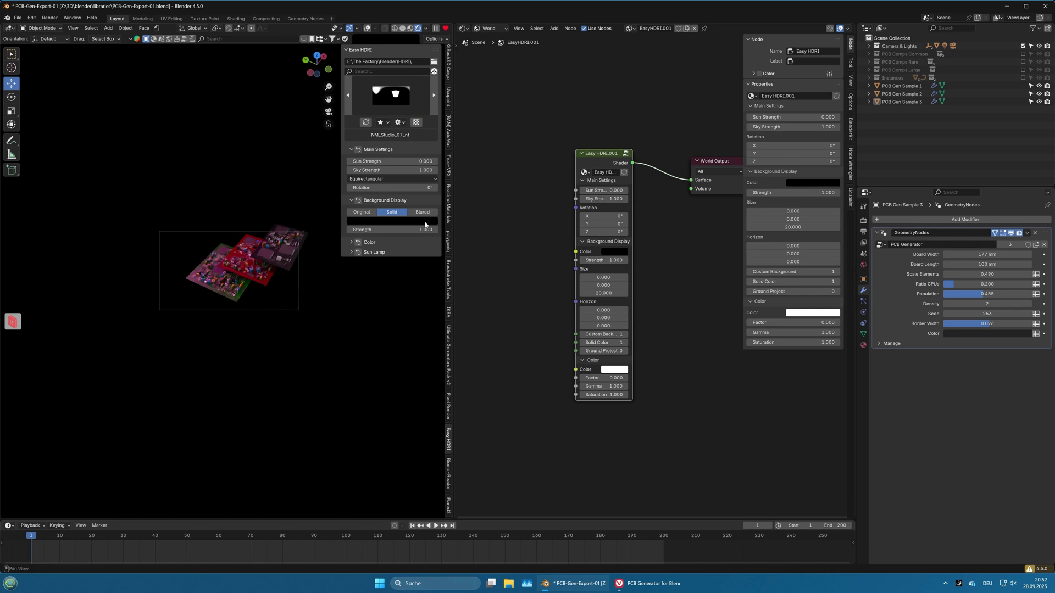
pyautogui.scroll(15, 450, 85)
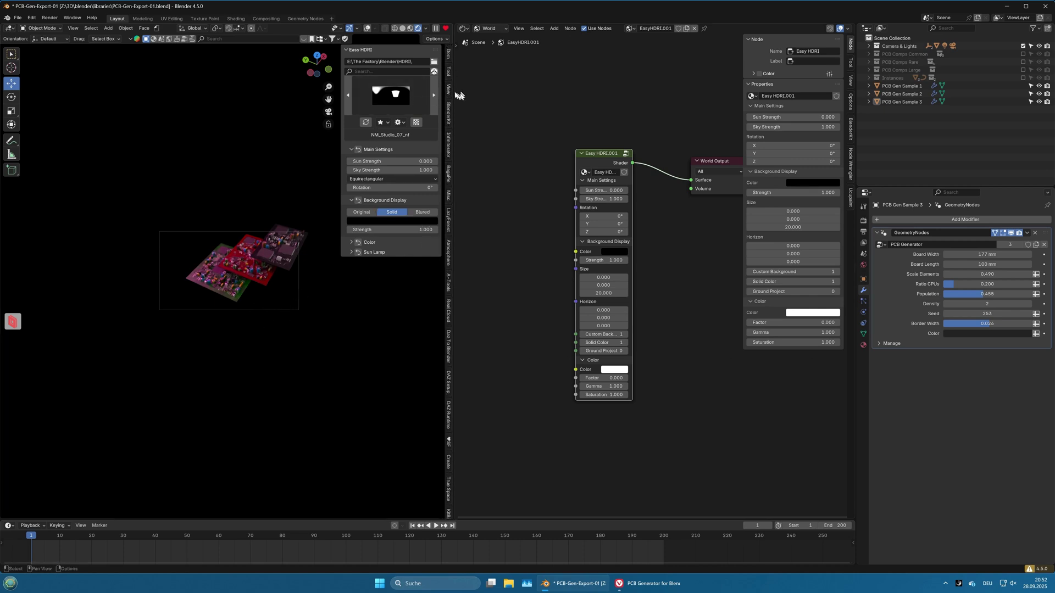
# - Switch the sidebar to View settings, delete the Area light under Camera & Lights, then hide the sidebar
pyautogui.click(449, 89)
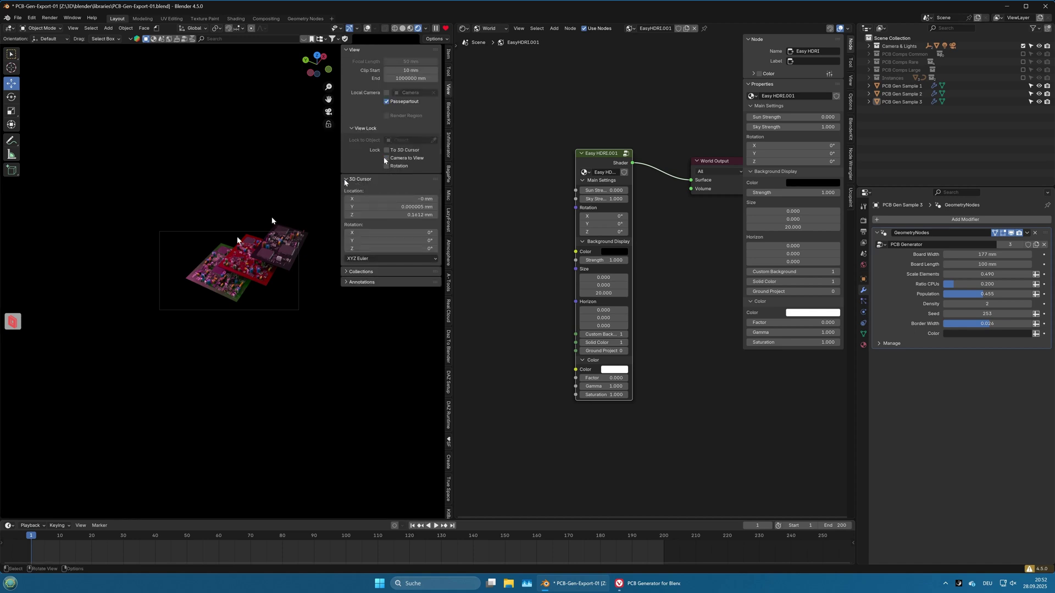
pyautogui.scroll(4, 249, 245)
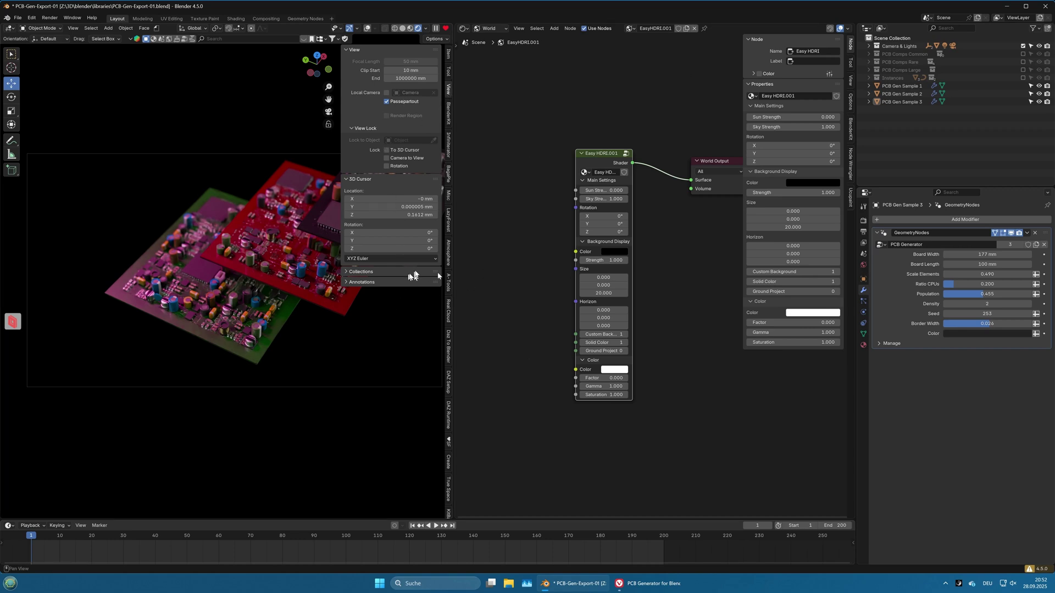
pyautogui.click(886, 46)
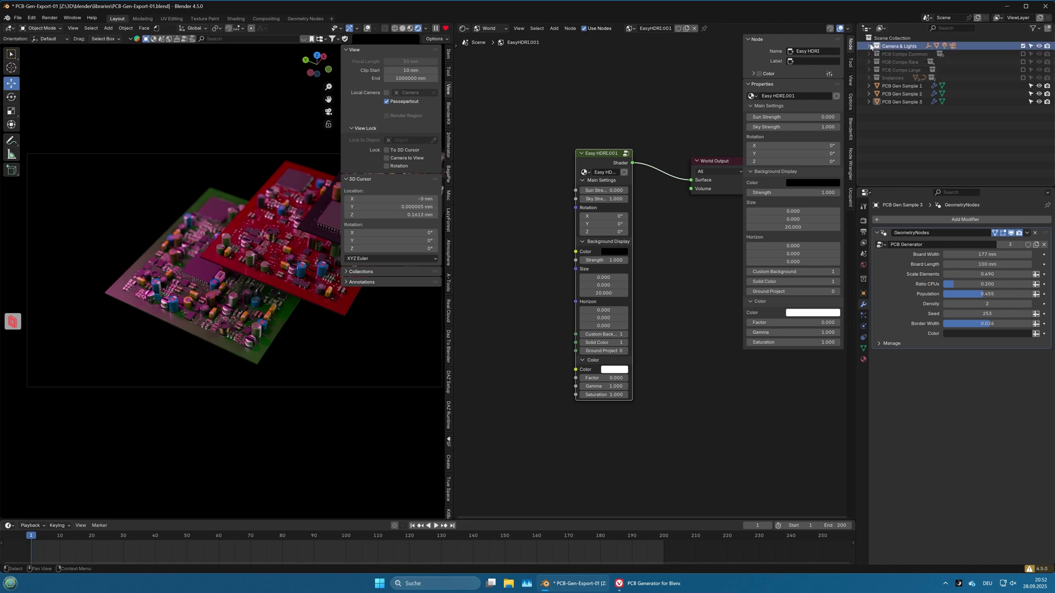
pyautogui.click(869, 46)
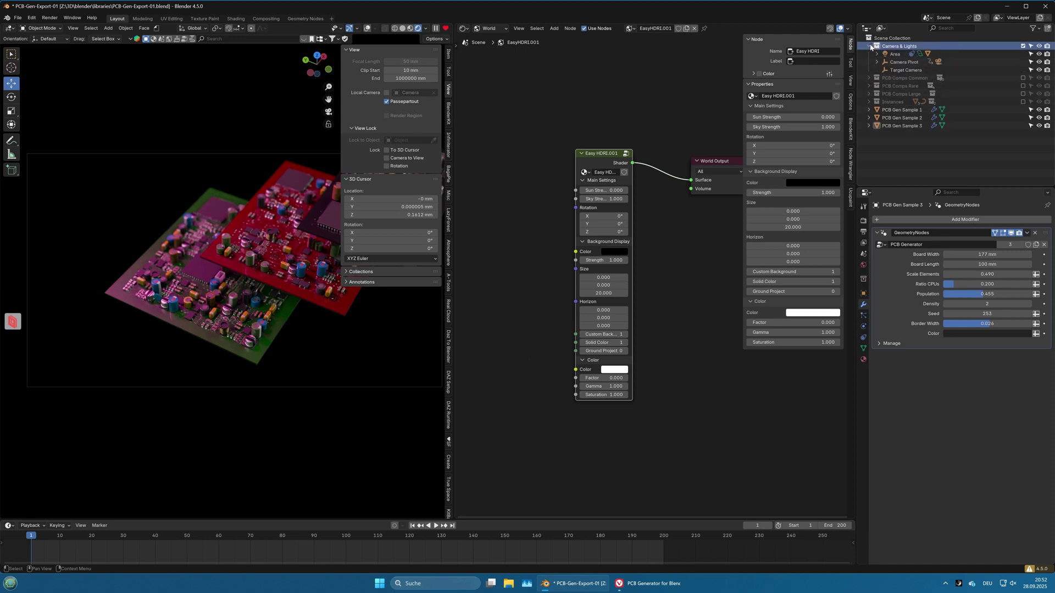
pyautogui.click(898, 53)
pyautogui.click(876, 55)
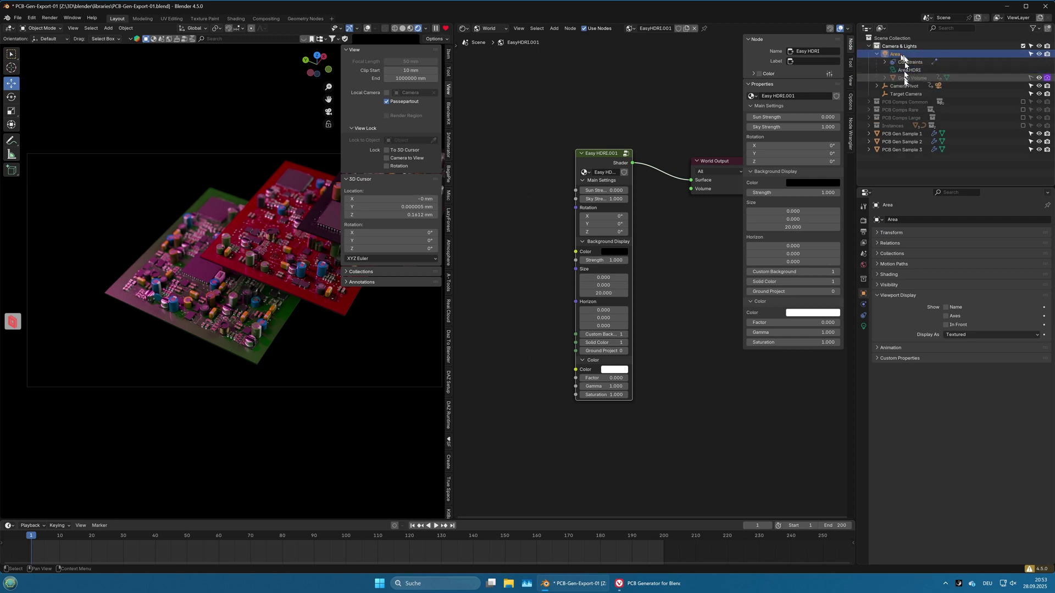
pyautogui.press('Delete')
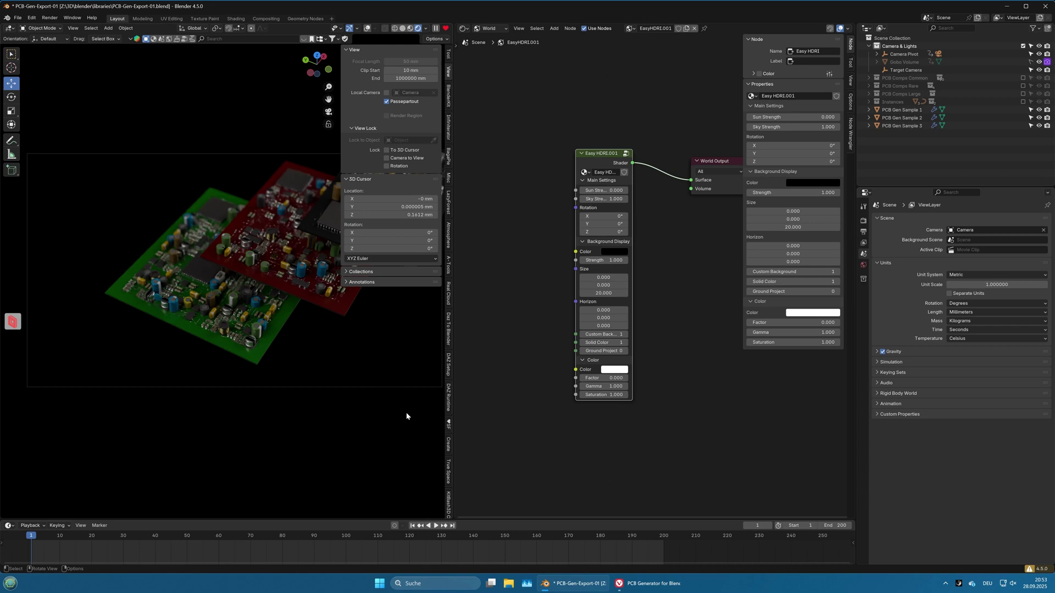
pyautogui.press('n')
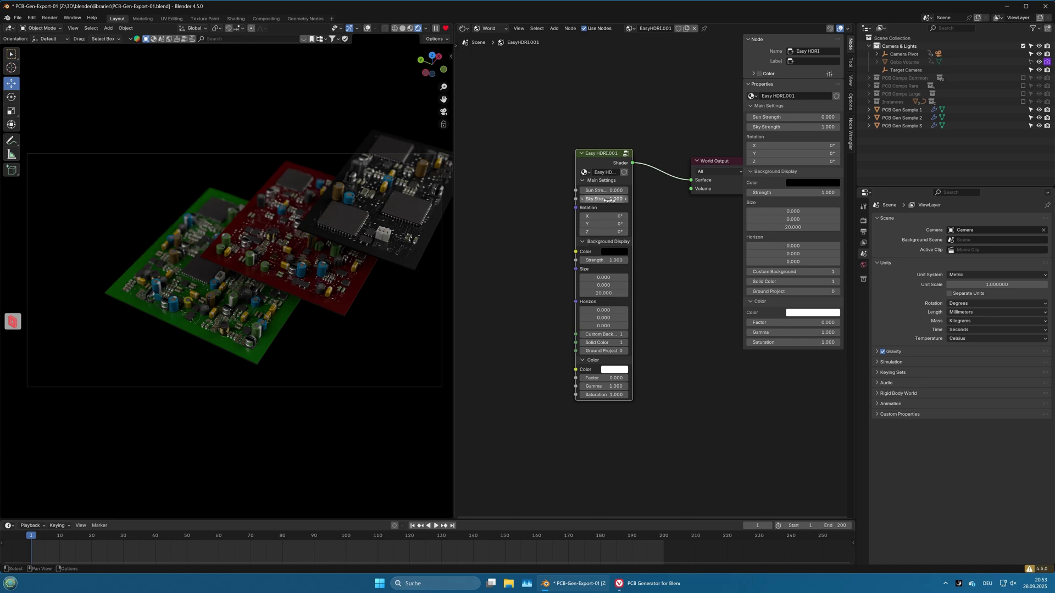
# - Drag the Easy HDRI Sky Strength up, then settle it at 1.800
pyautogui.moveTo(596, 199)
pyautogui.mouseDown()
pyautogui.moveTo(648, 200)
pyautogui.moveTo(598, 200)
pyautogui.mouseUp()
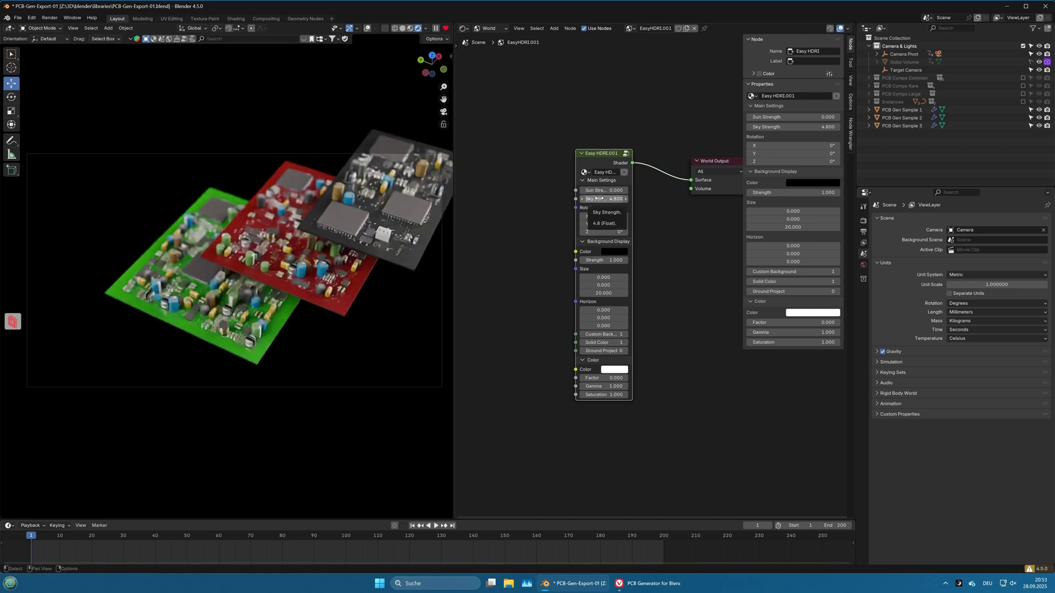
pyautogui.moveTo(600, 199); pyautogui.dragTo(608, 200)
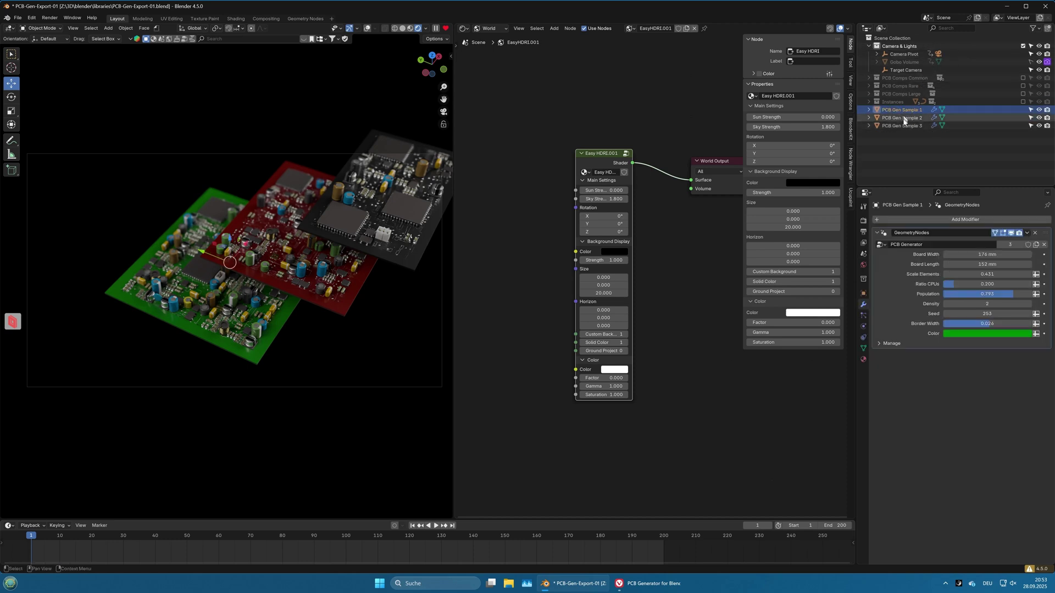
# - Hide PCB Gen Sample 3 and 2, exclude Sample 2 from rendering, and select Sample 1
pyautogui.click(904, 127)
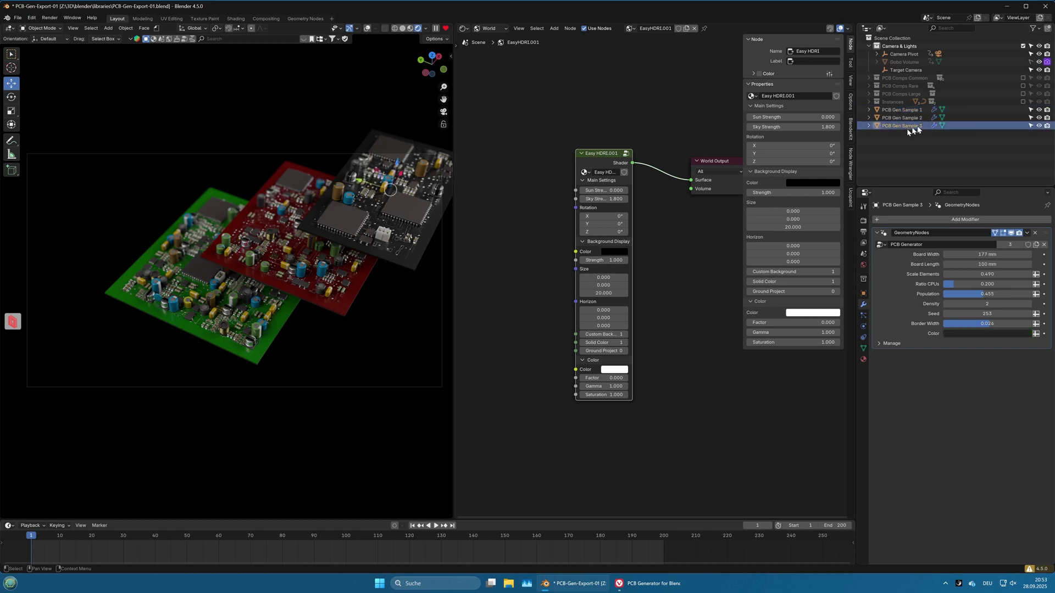
pyautogui.click(1039, 126)
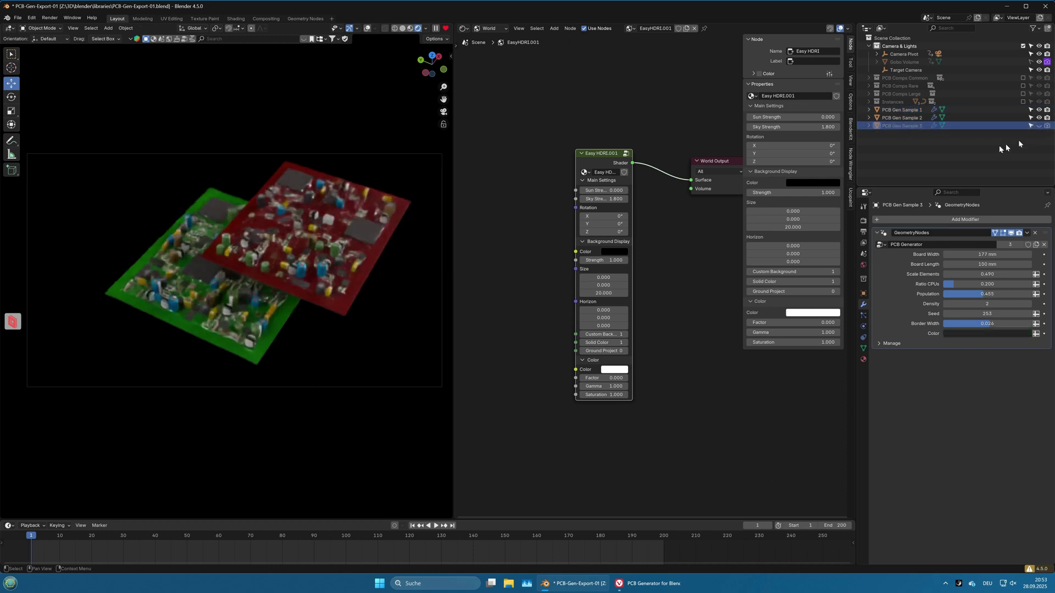
pyautogui.click(1038, 118)
pyautogui.click(1046, 118)
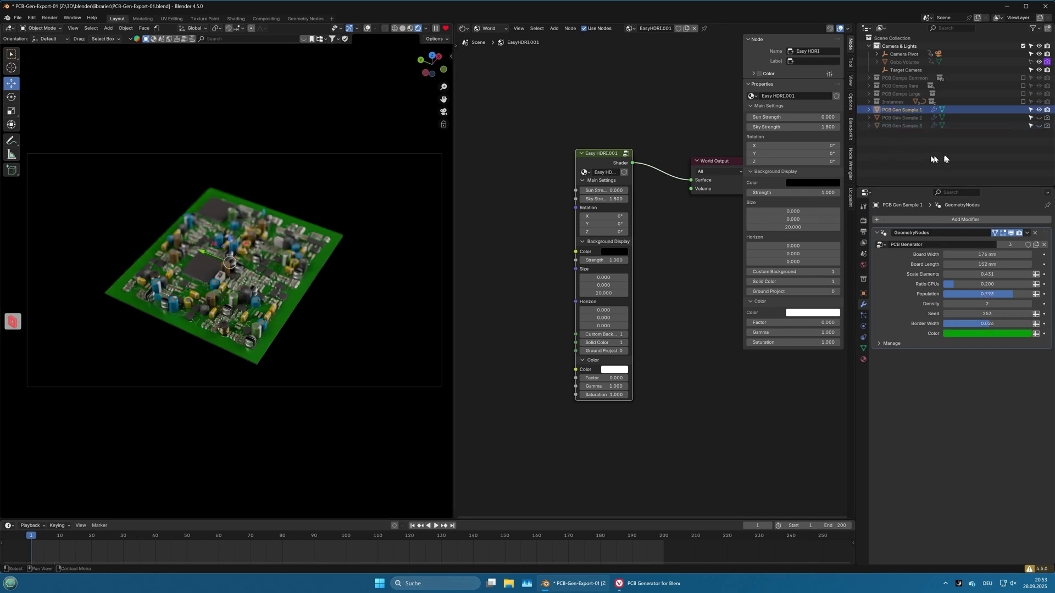
pyautogui.click(934, 110)
pyautogui.click(864, 221)
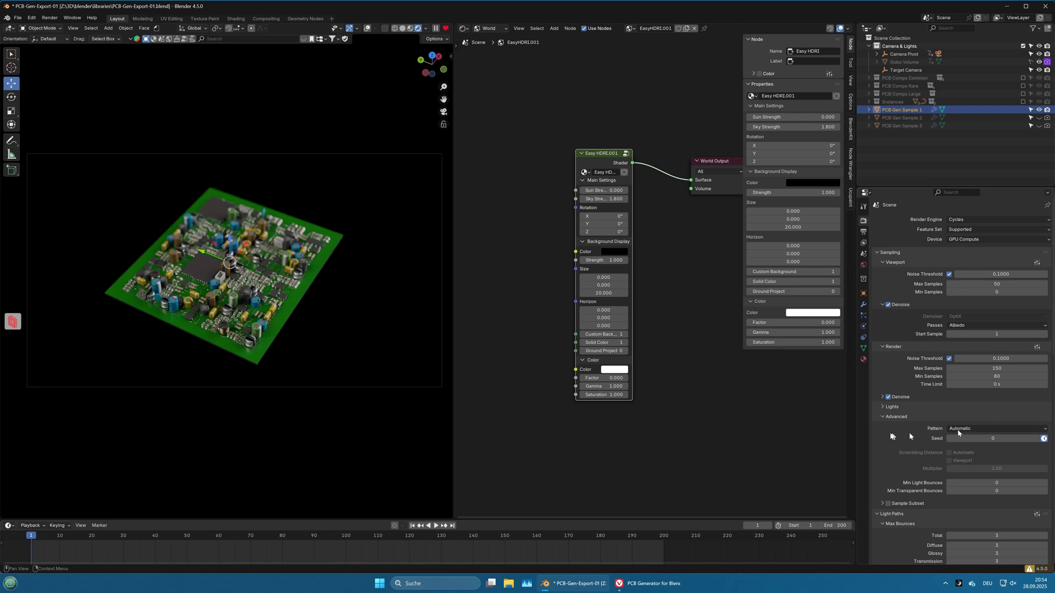
pyautogui.click(865, 307)
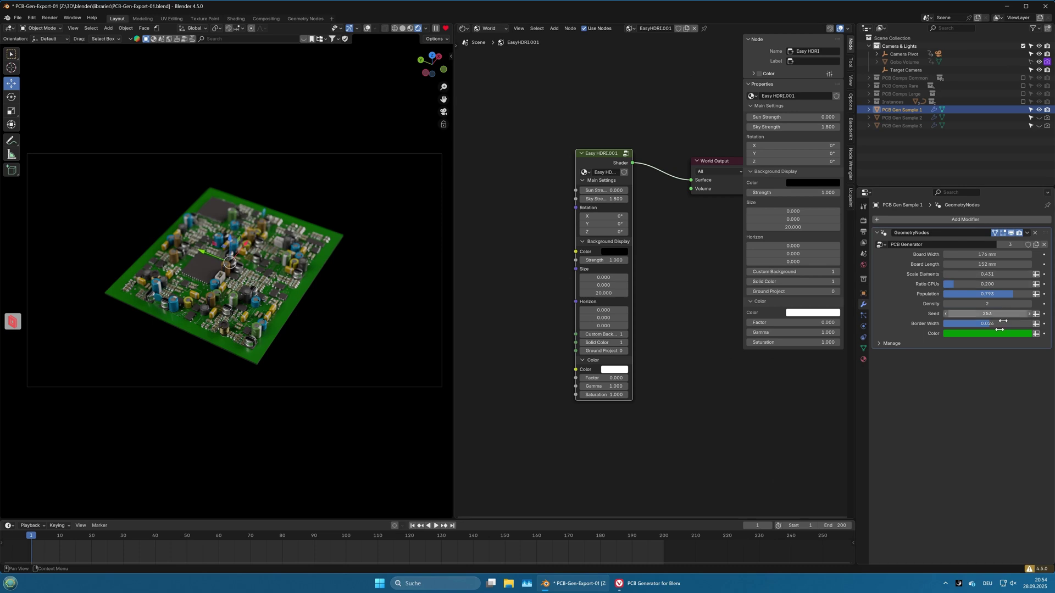
pyautogui.click(962, 337)
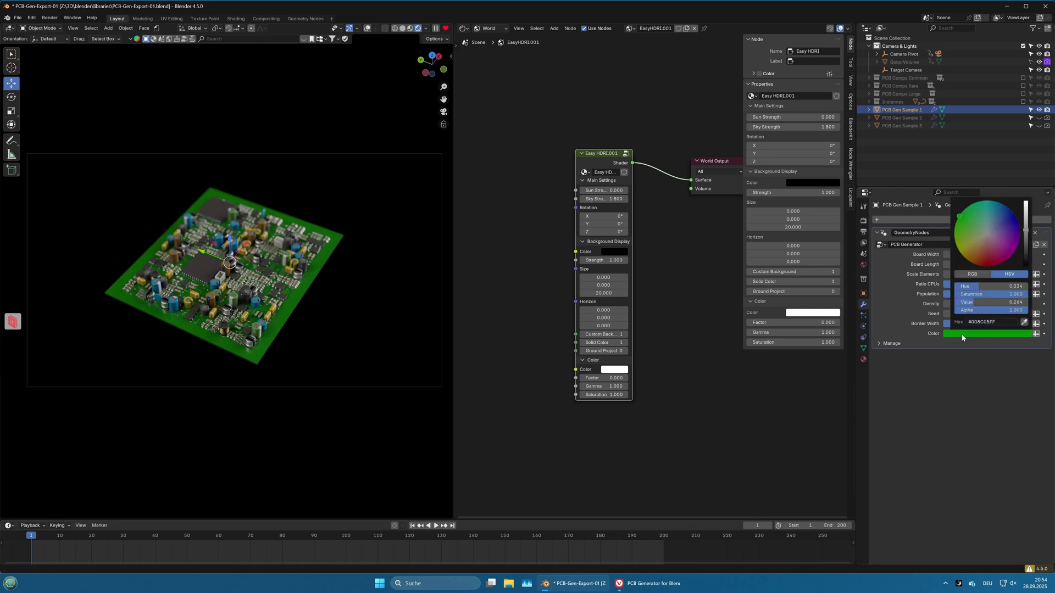
pyautogui.moveTo(1029, 242); pyautogui.dragTo(1026, 244)
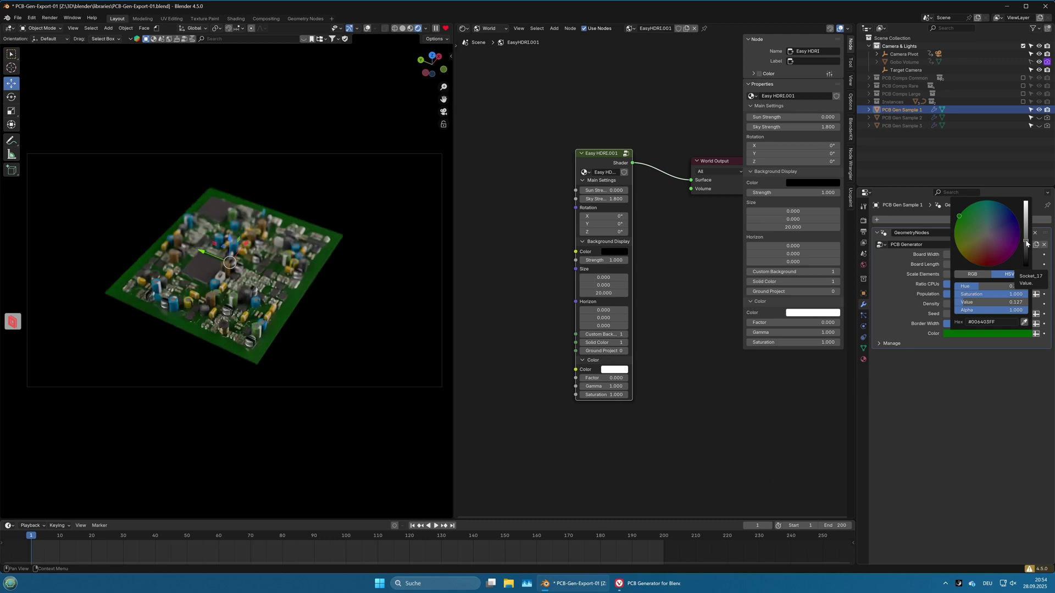
pyautogui.click(976, 253)
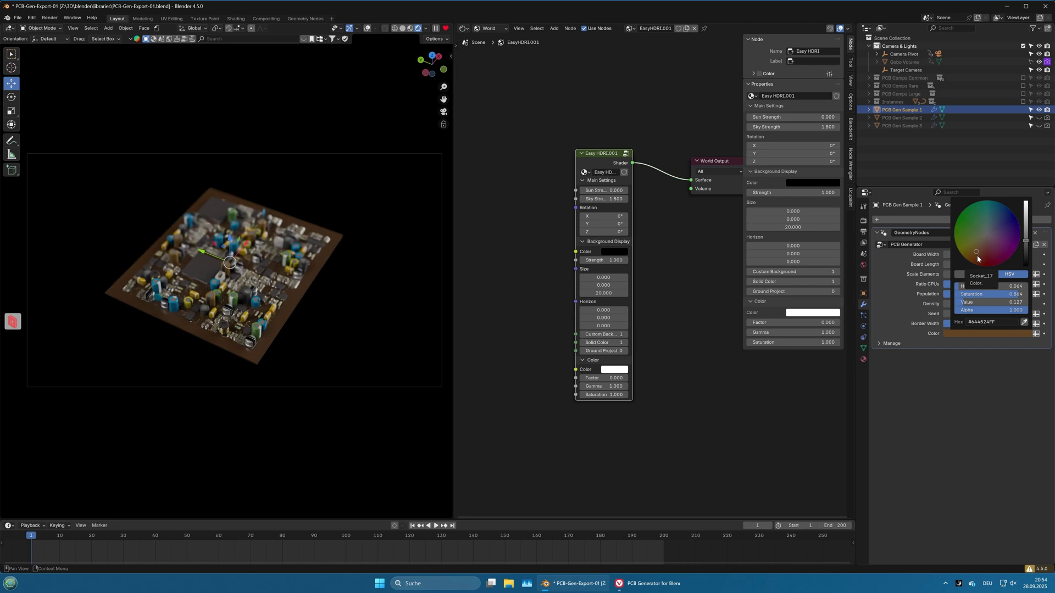
pyautogui.click(994, 210)
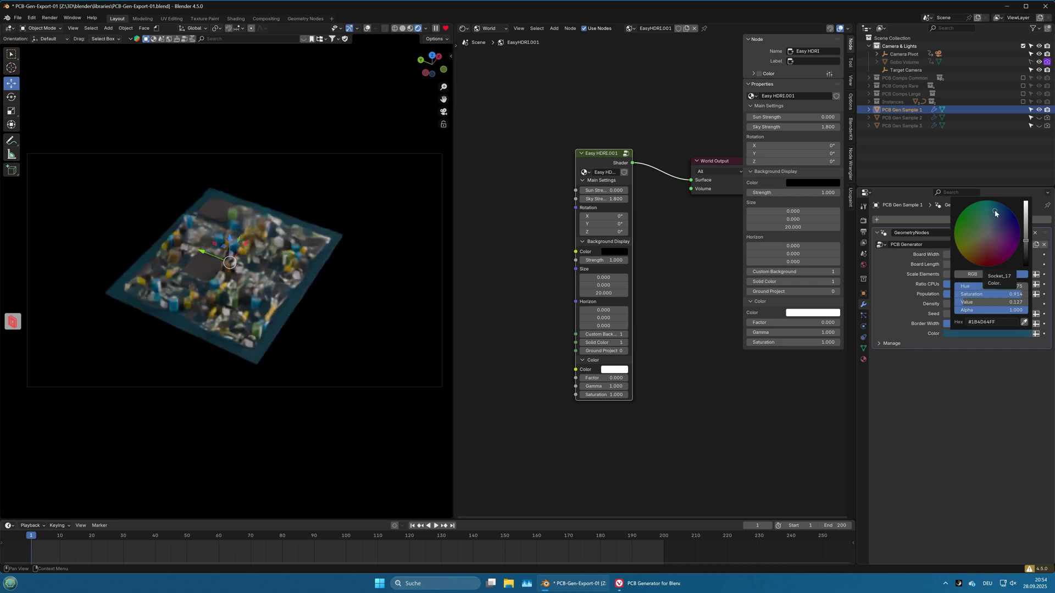
pyautogui.click(1000, 214)
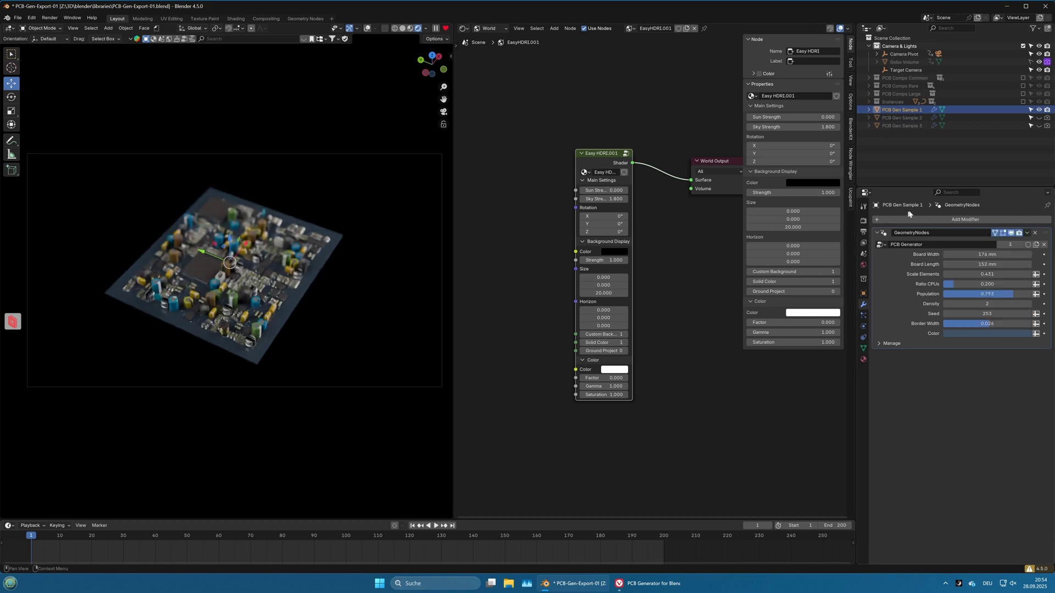
pyautogui.click(974, 333)
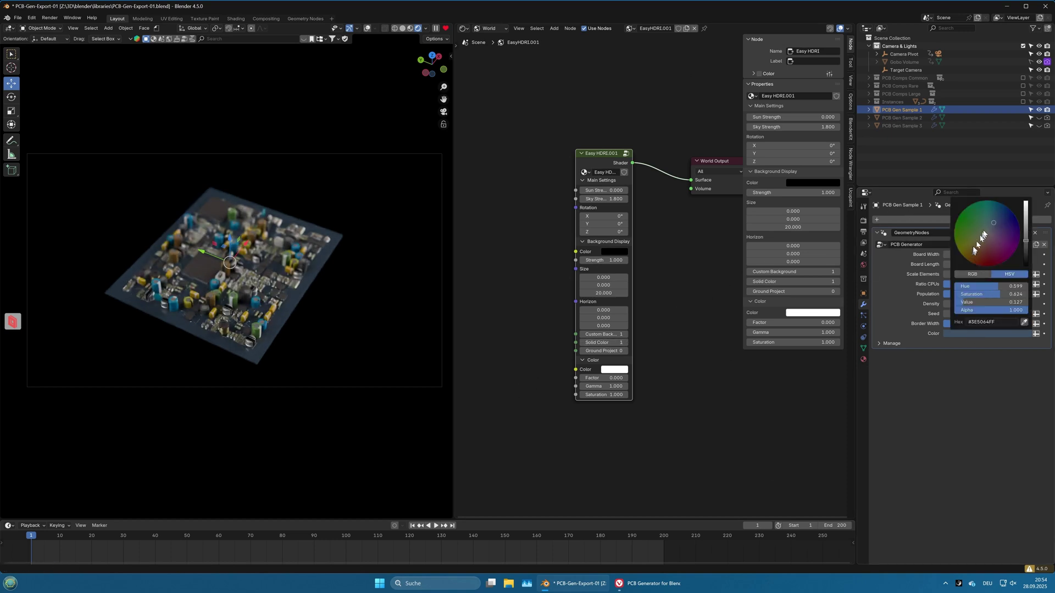
pyautogui.click(993, 222)
pyautogui.click(1025, 227)
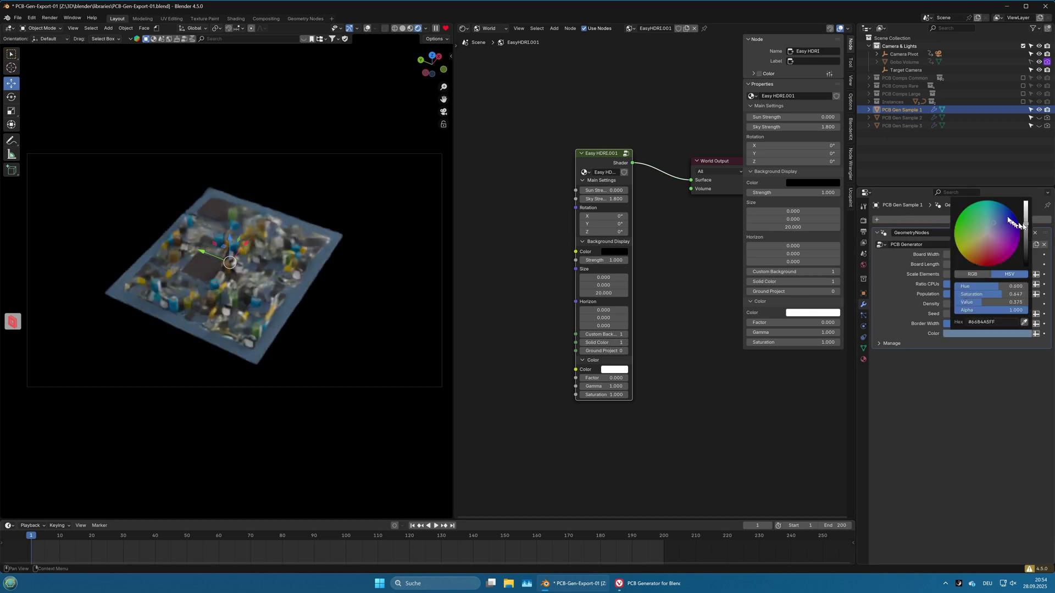
pyautogui.click(966, 222)
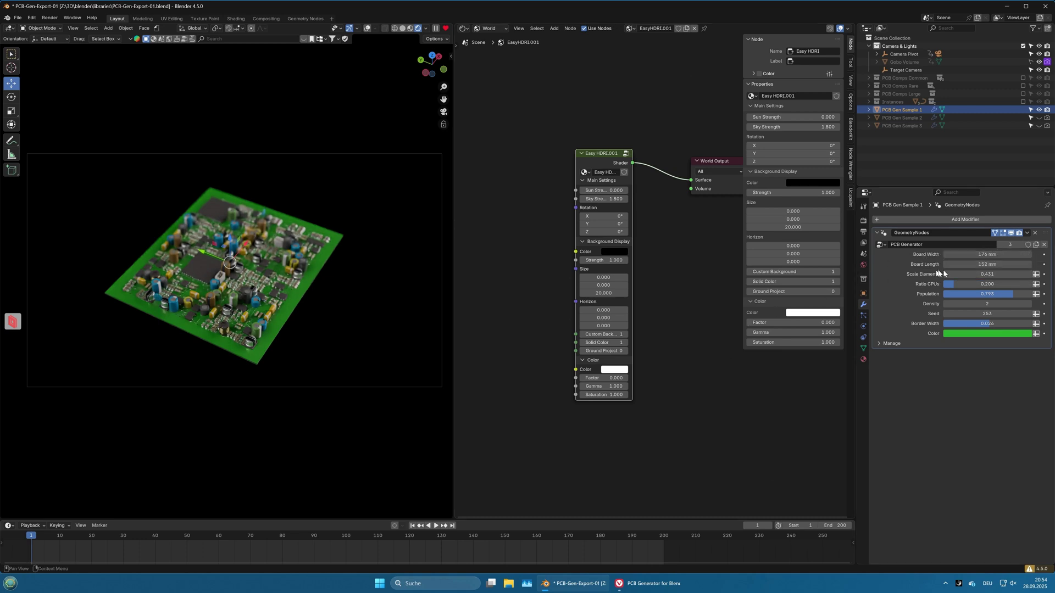
# - Set Board Width to 206 mm and raise Scale Elements to 0.511 in the PCB Generator modifier
pyautogui.moveTo(982, 252)
pyautogui.mouseDown()
pyautogui.moveTo(1006, 252)
pyautogui.moveTo(971, 253)
pyautogui.mouseUp()
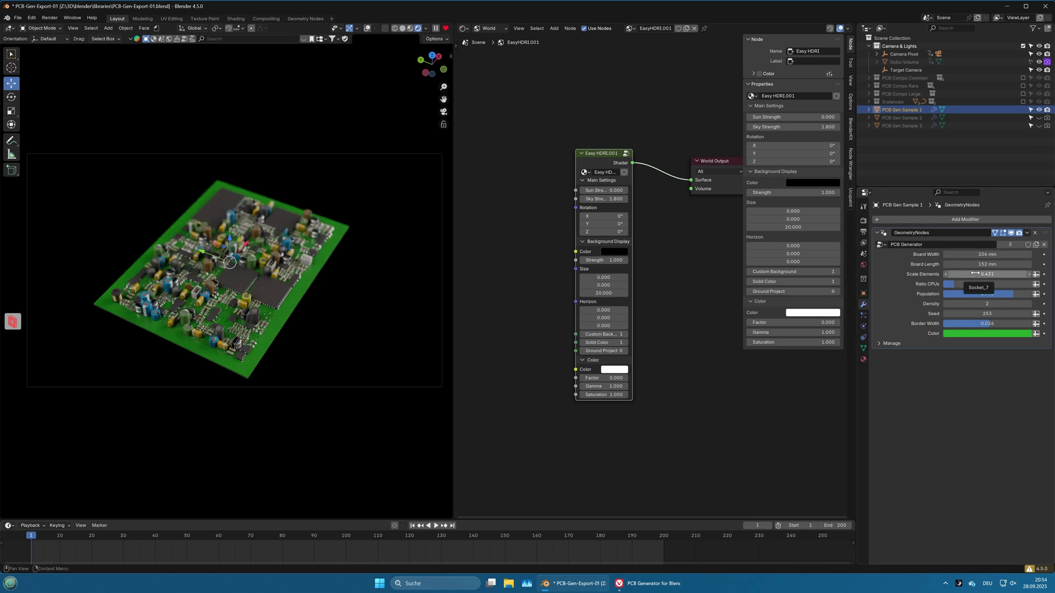
pyautogui.moveTo(977, 274); pyautogui.dragTo(959, 273)
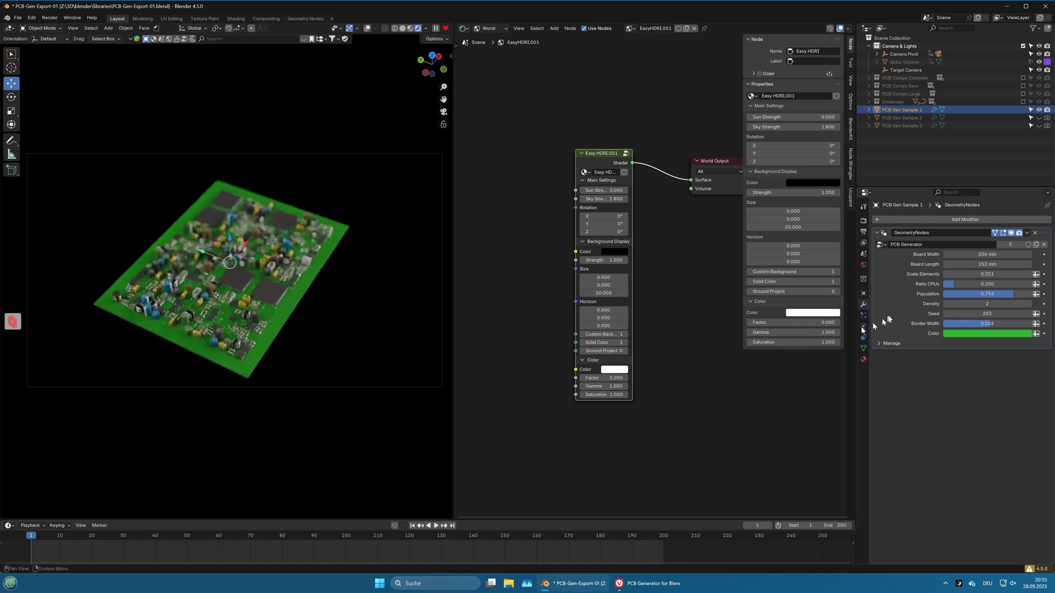
pyautogui.moveTo(967, 274)
pyautogui.mouseDown()
pyautogui.moveTo(1014, 273)
pyautogui.moveTo(962, 274)
pyautogui.mouseUp()
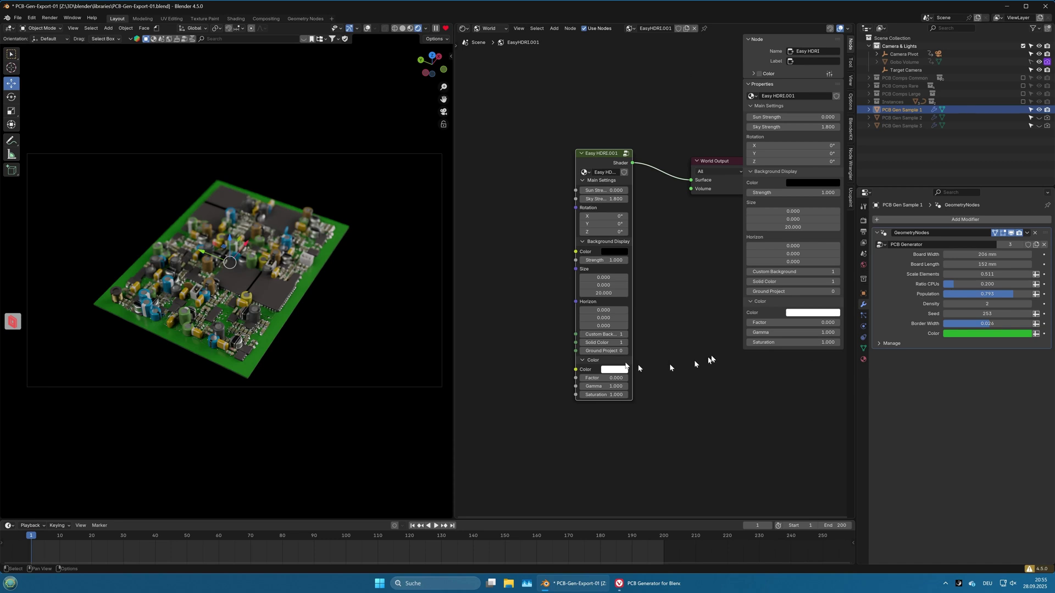
# - Set Scale Elements to 0.461 and Population to 0.729, nudging Density to 3 and back to 2
pyautogui.moveTo(987, 275); pyautogui.dragTo(987, 274)
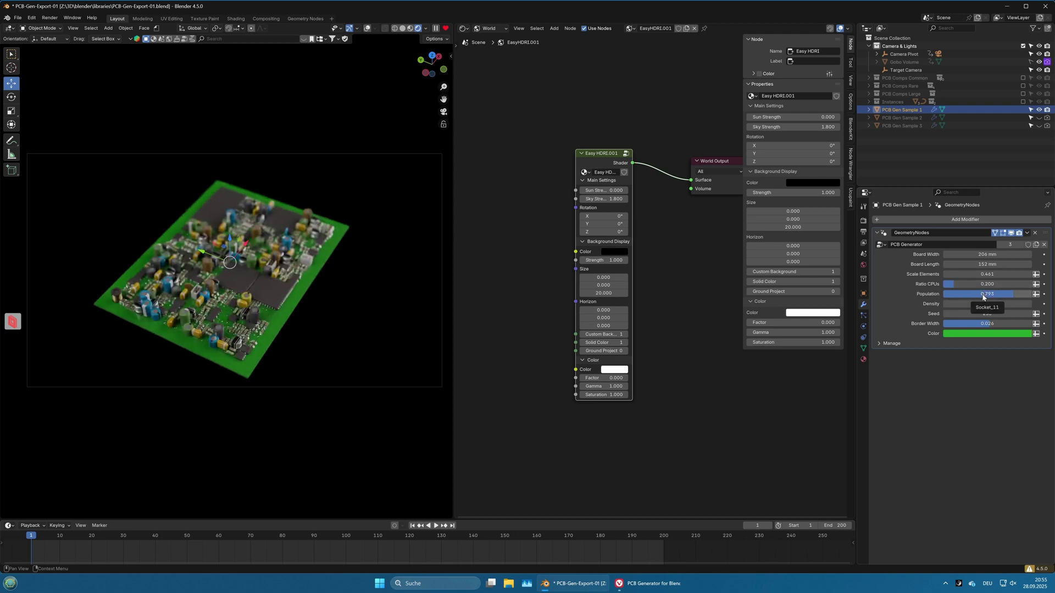
pyautogui.moveTo(983, 298); pyautogui.dragTo(976, 294)
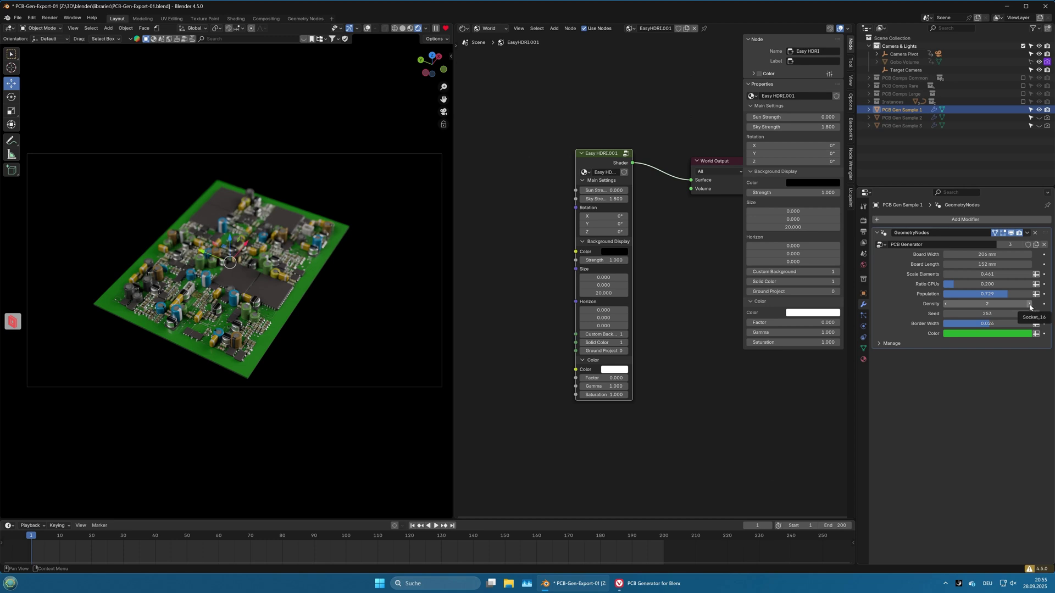
pyautogui.click(1029, 305)
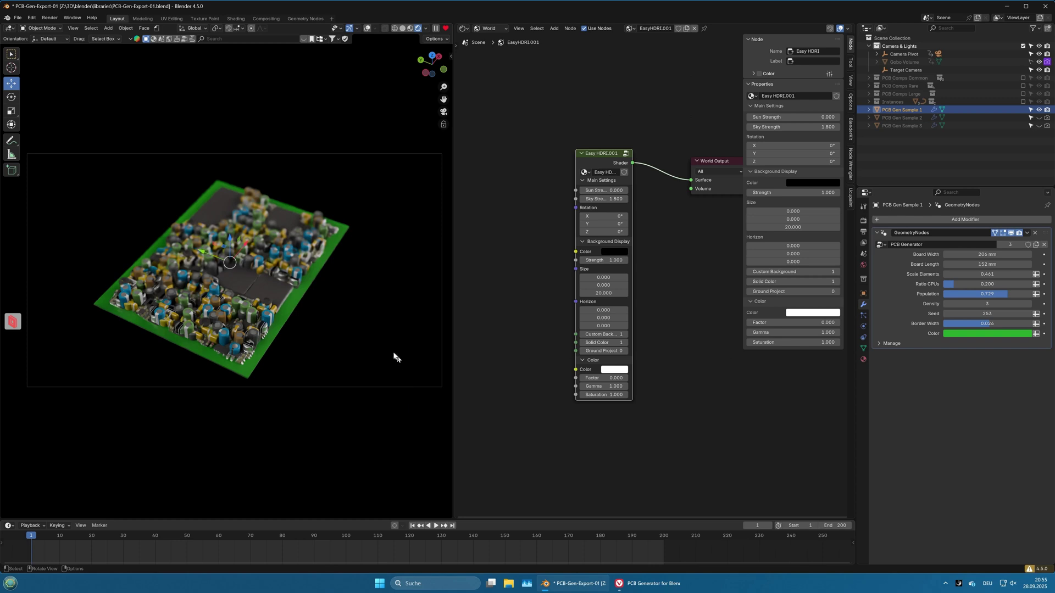
pyautogui.click(945, 305)
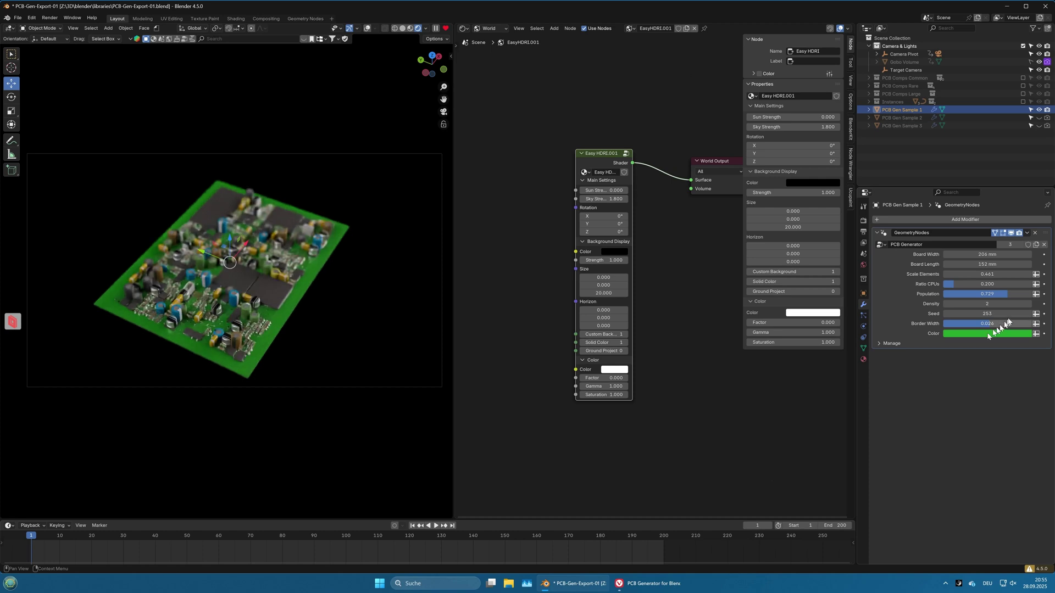
# - Step the PCB generator Seed down repeatedly, to 233, trying different component layouts
pyautogui.click(946, 316)
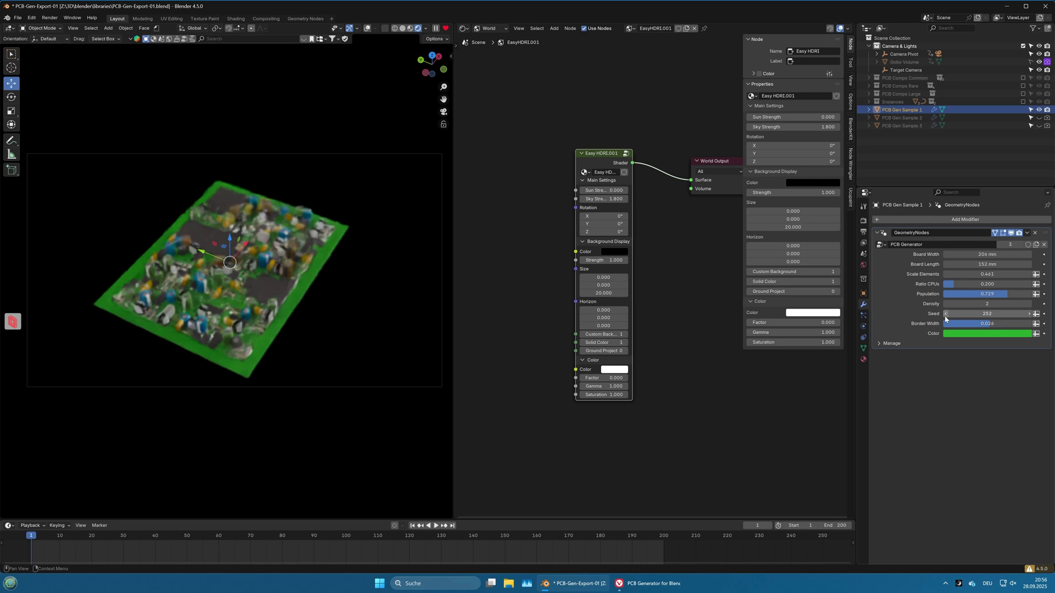
pyautogui.click(945, 316)
pyautogui.click(946, 316)
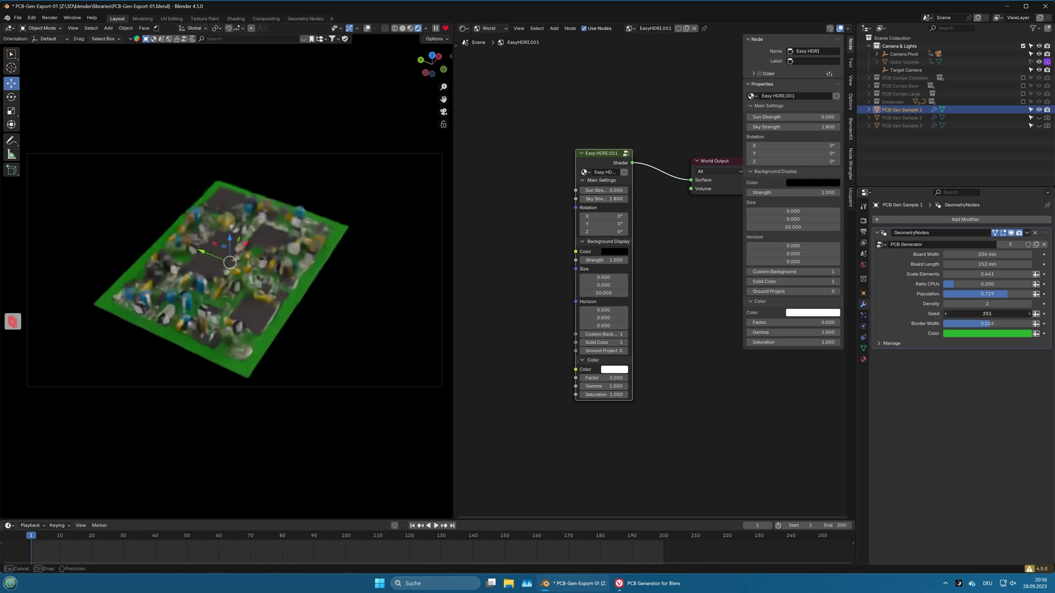
pyautogui.click(946, 316)
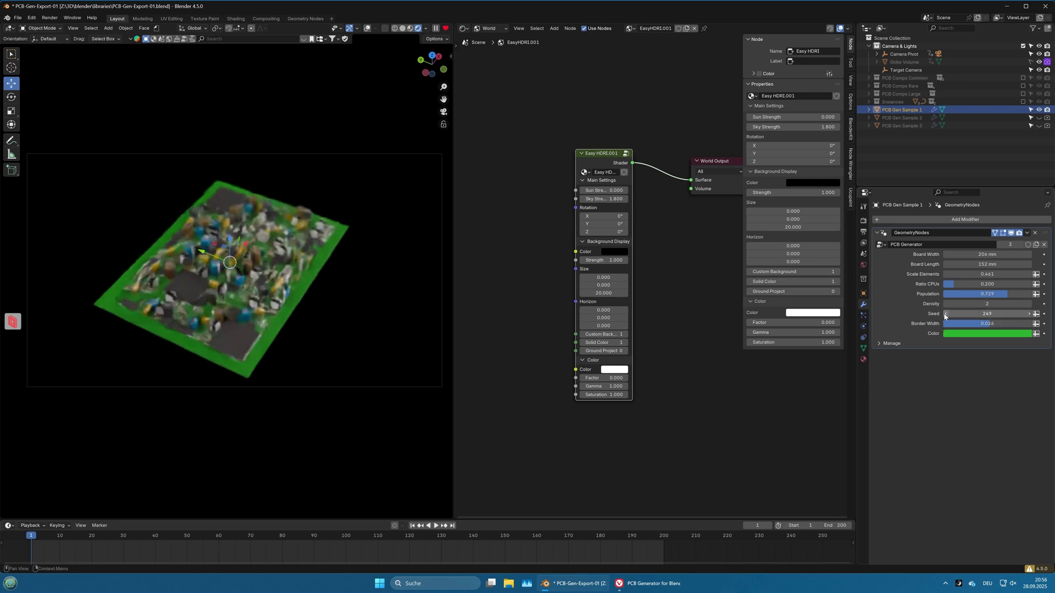
pyautogui.click(946, 316)
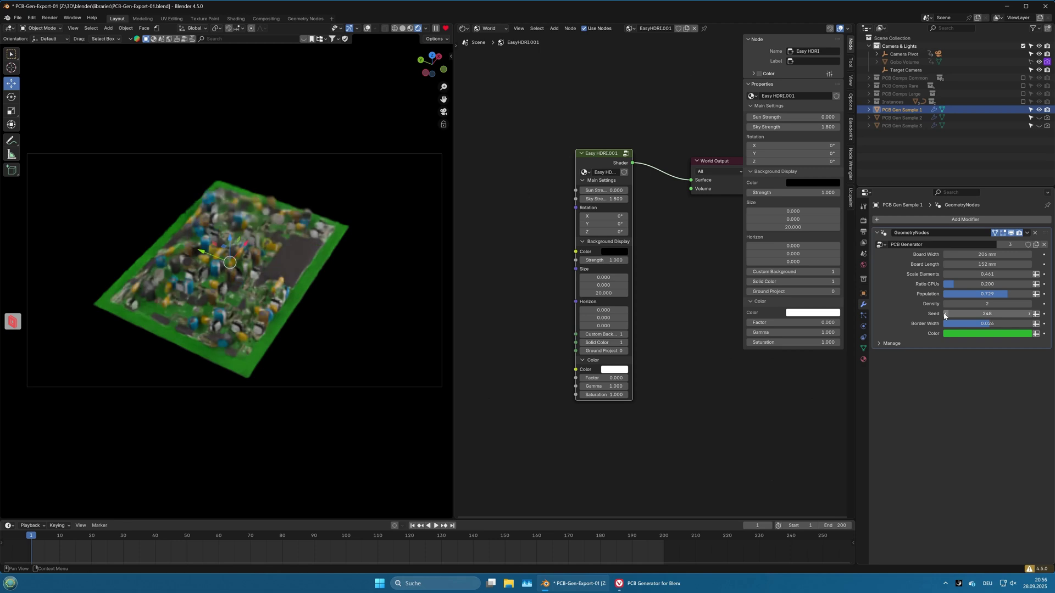
pyautogui.click(946, 316)
pyautogui.click(945, 316)
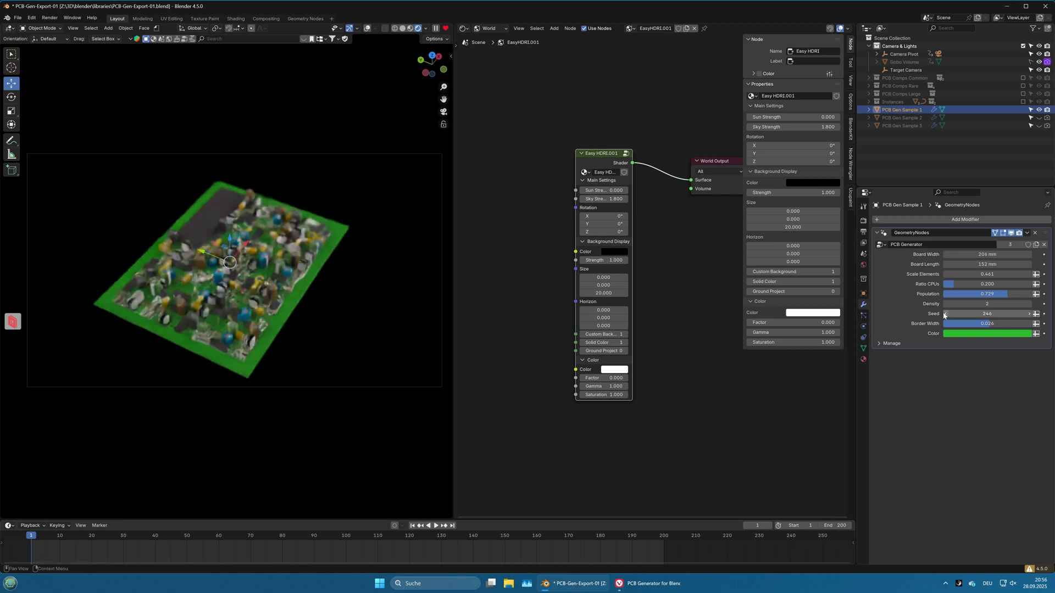
pyautogui.click(946, 315)
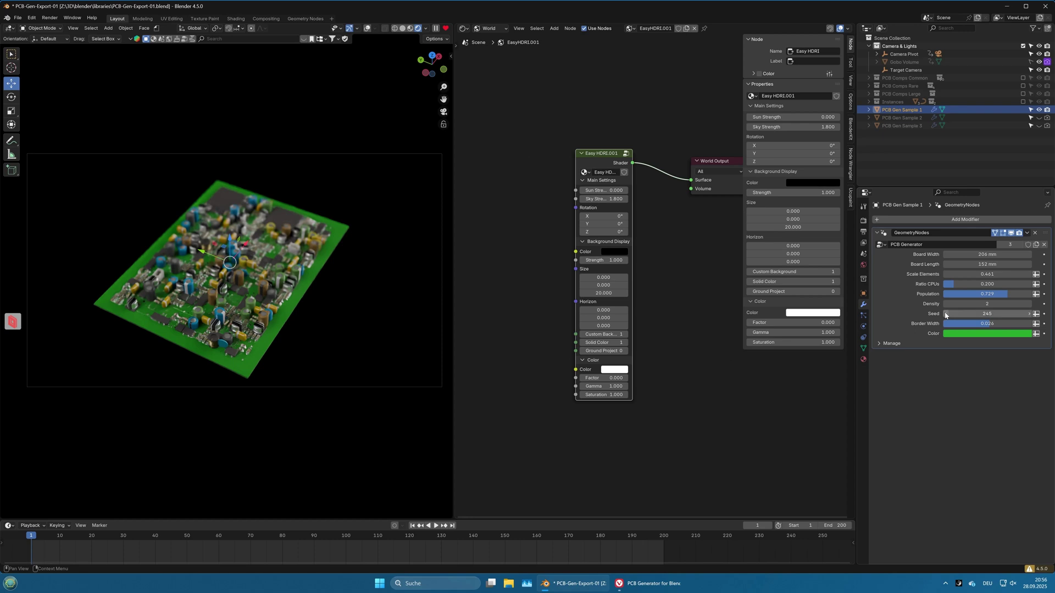
pyautogui.click(946, 315)
pyautogui.click(945, 315)
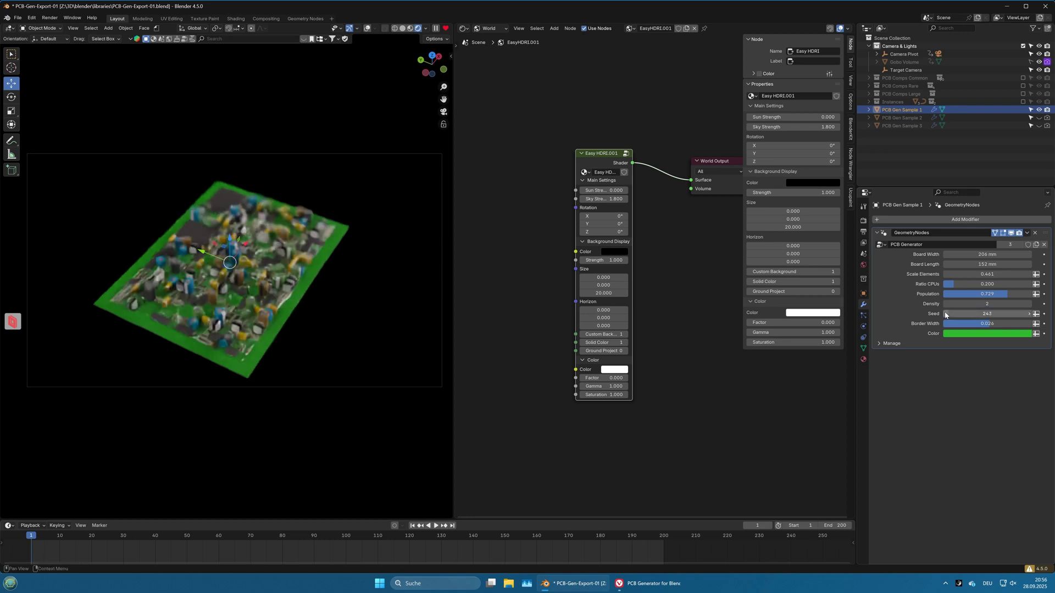
pyautogui.click(945, 315)
pyautogui.click(945, 315)
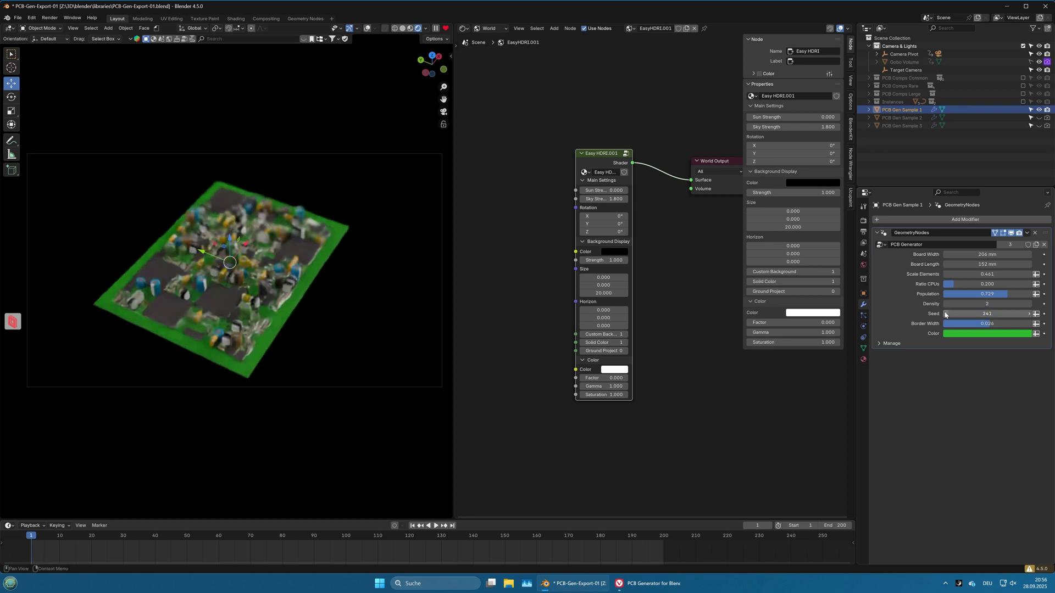
pyautogui.click(946, 315)
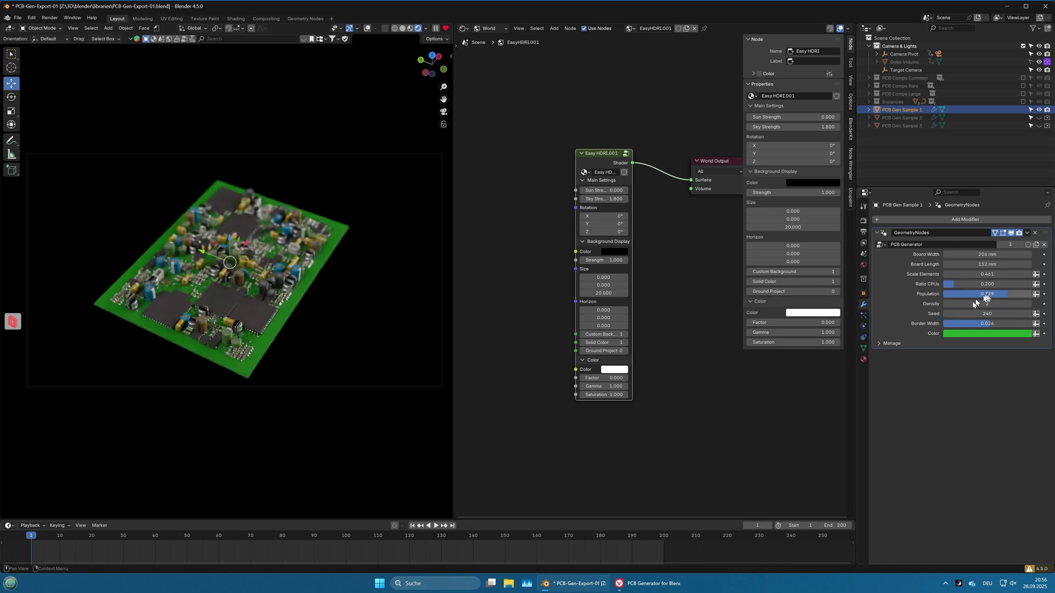
pyautogui.moveTo(947, 316); pyautogui.dragTo(945, 317)
pyautogui.click(944, 317)
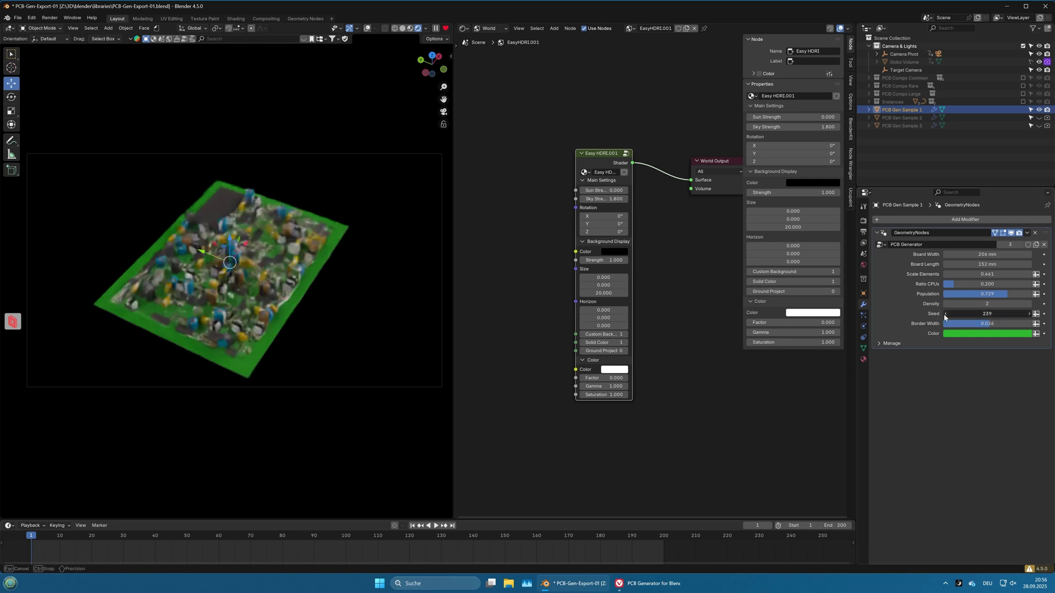
pyautogui.click(944, 317)
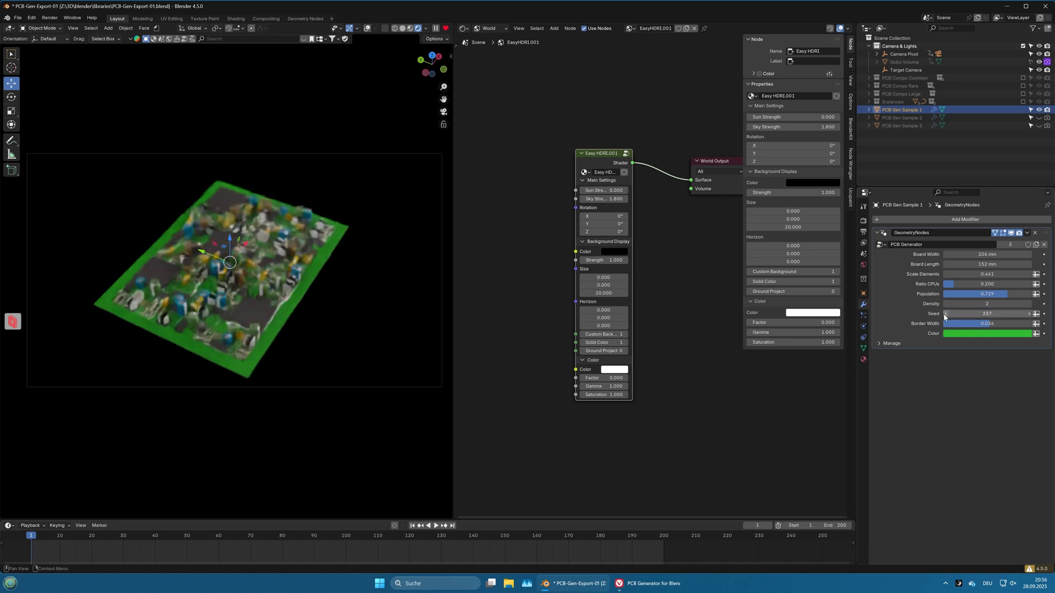
pyautogui.click(945, 317)
pyautogui.click(945, 317)
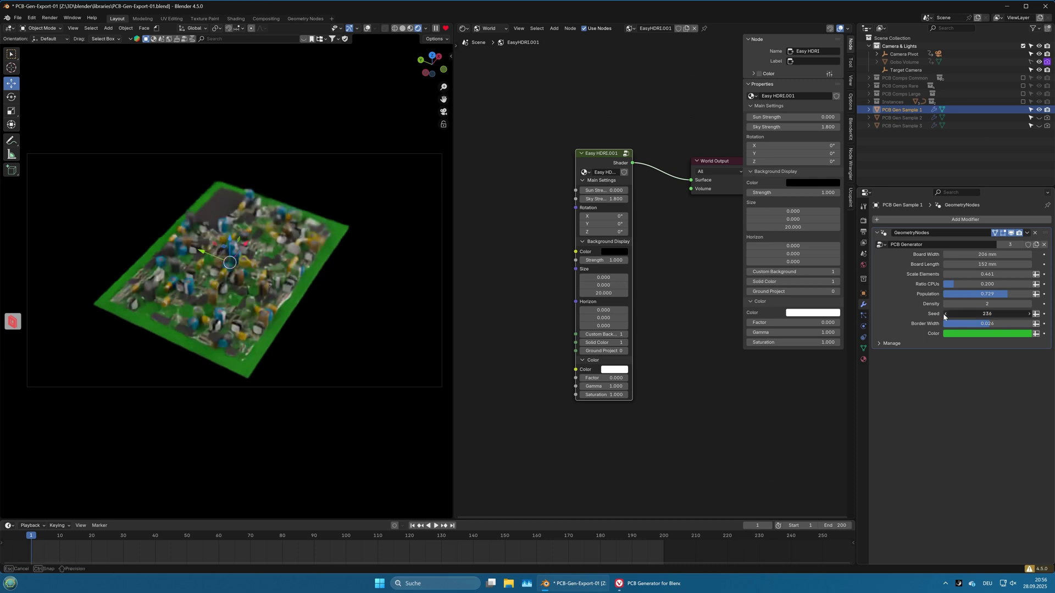
pyautogui.click(944, 317)
pyautogui.click(944, 317)
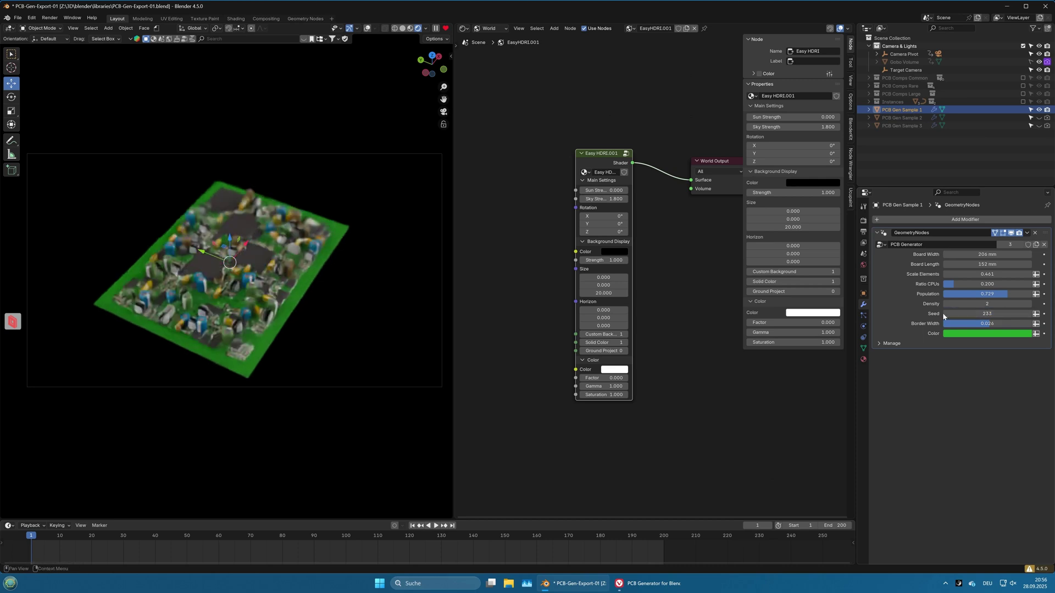
# - Reset the Seed to 0, then raise it one step at a time to 8
pyautogui.click(997, 313)
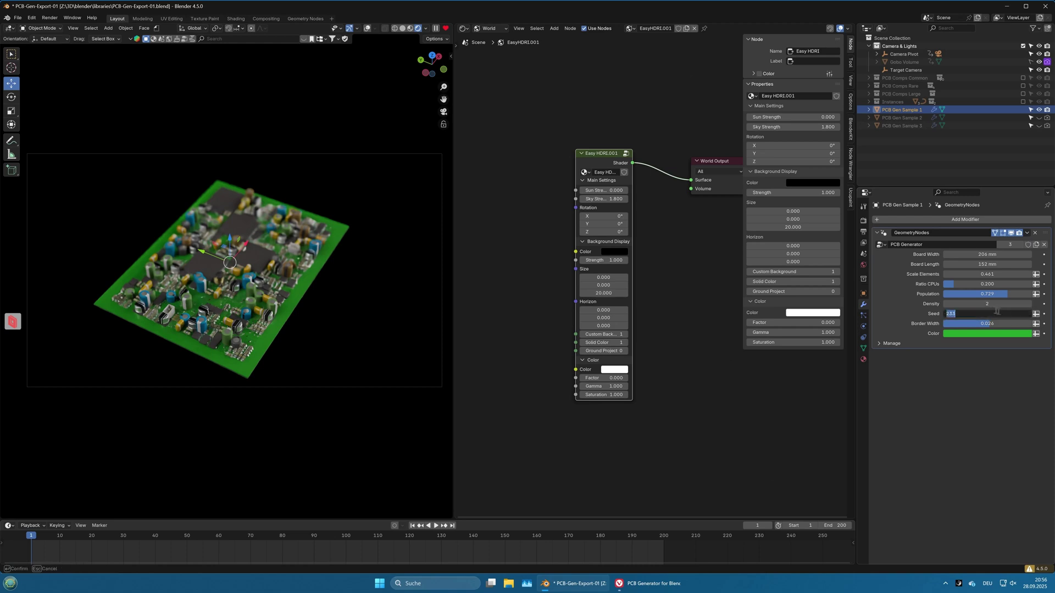
pyautogui.write('0')
pyautogui.press('Return')
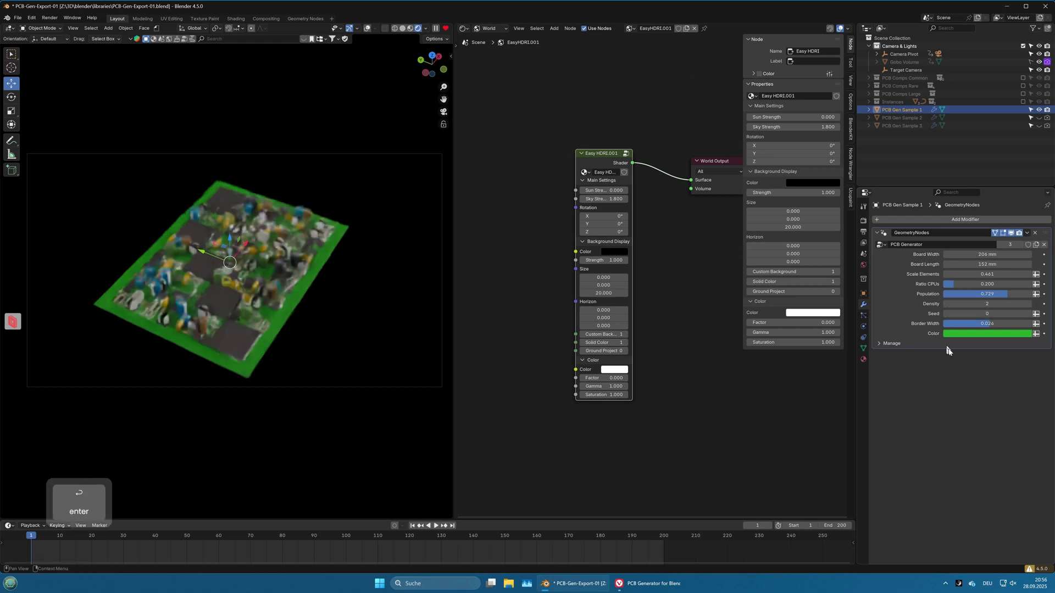
pyautogui.click(1029, 313)
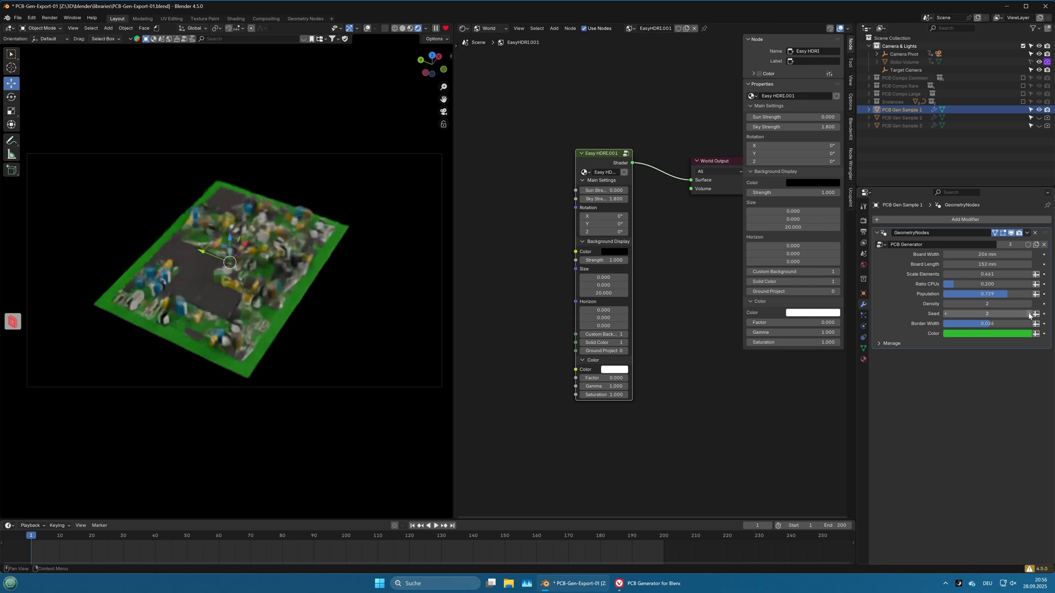
pyautogui.click(1029, 314)
pyautogui.click(1029, 314)
pyautogui.click(1029, 314)
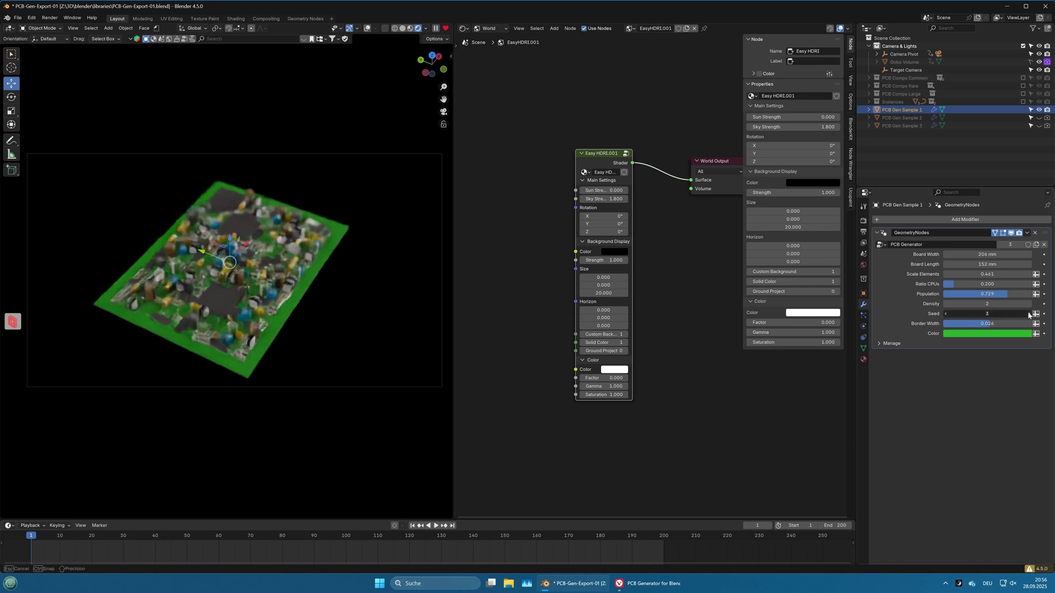
pyautogui.click(1029, 314)
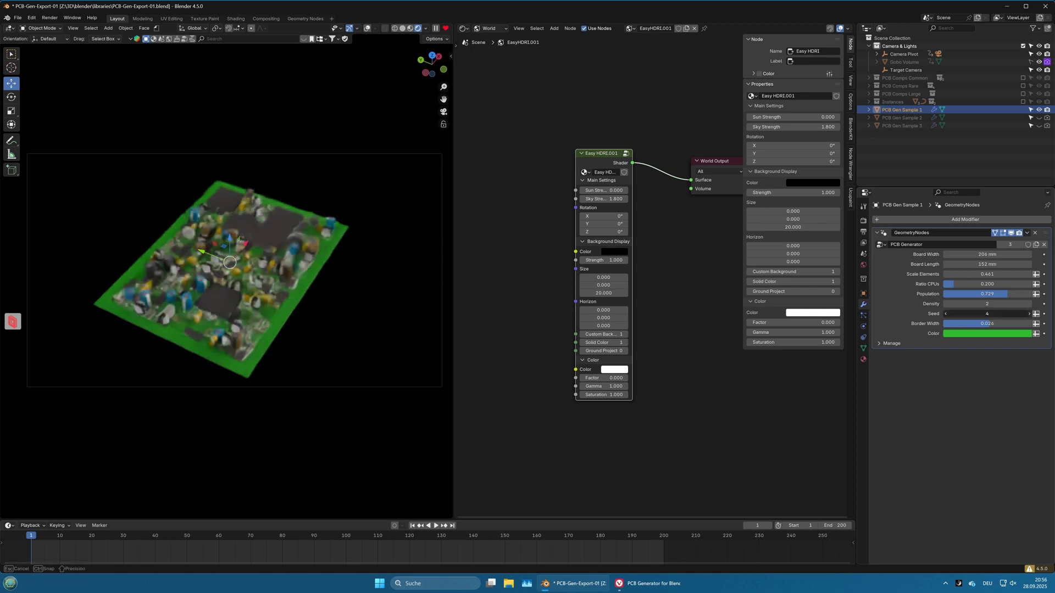
pyautogui.click(1029, 314)
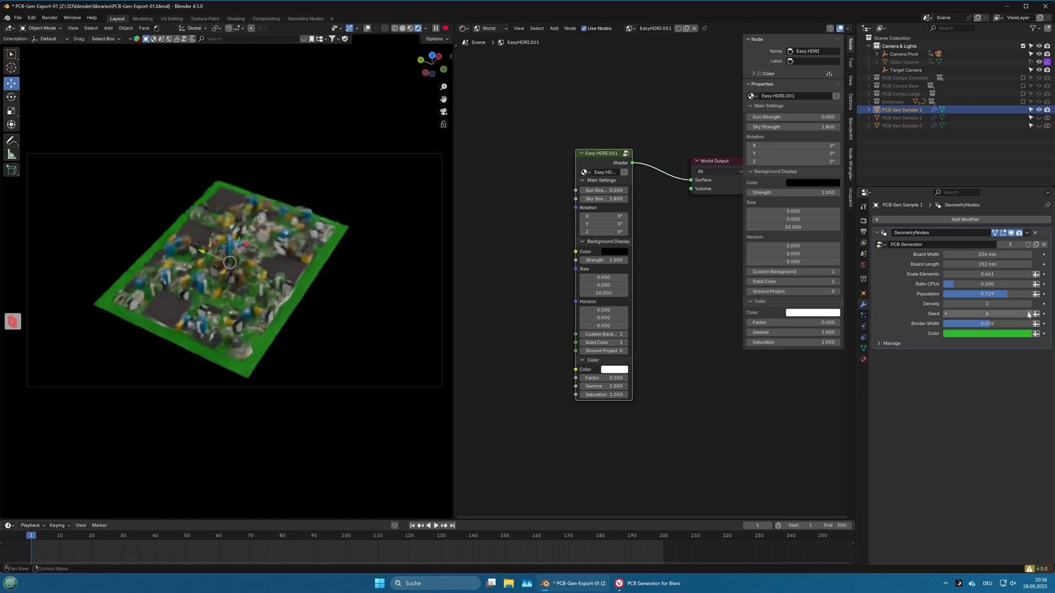
pyautogui.click(1029, 313)
pyautogui.click(1029, 314)
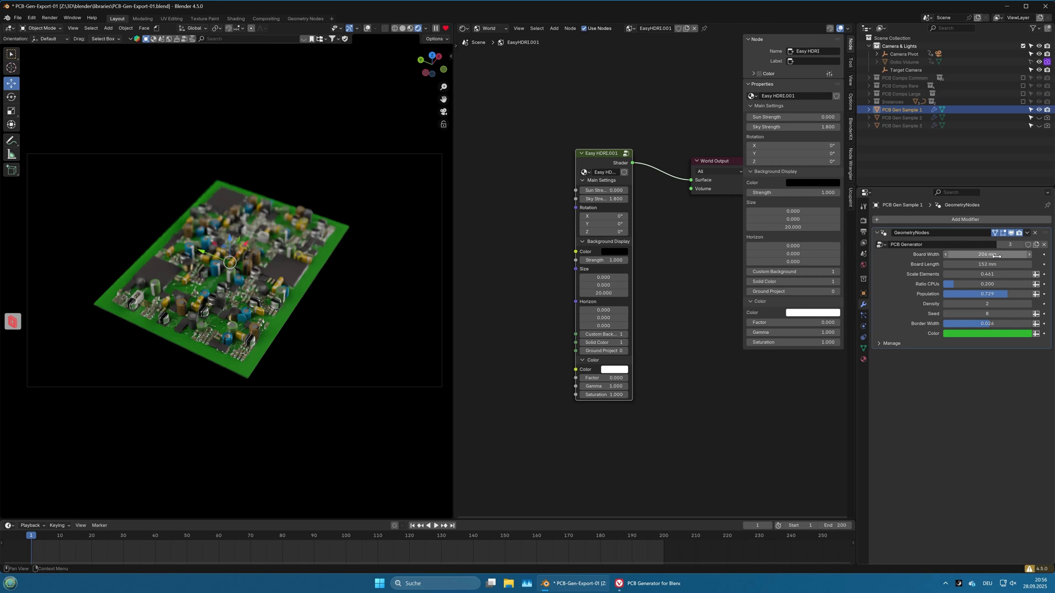
# - Narrow the PCB Generator's Board Width from 206 mm to 100 mm
pyautogui.moveTo(987, 254); pyautogui.dragTo(1024, 255)
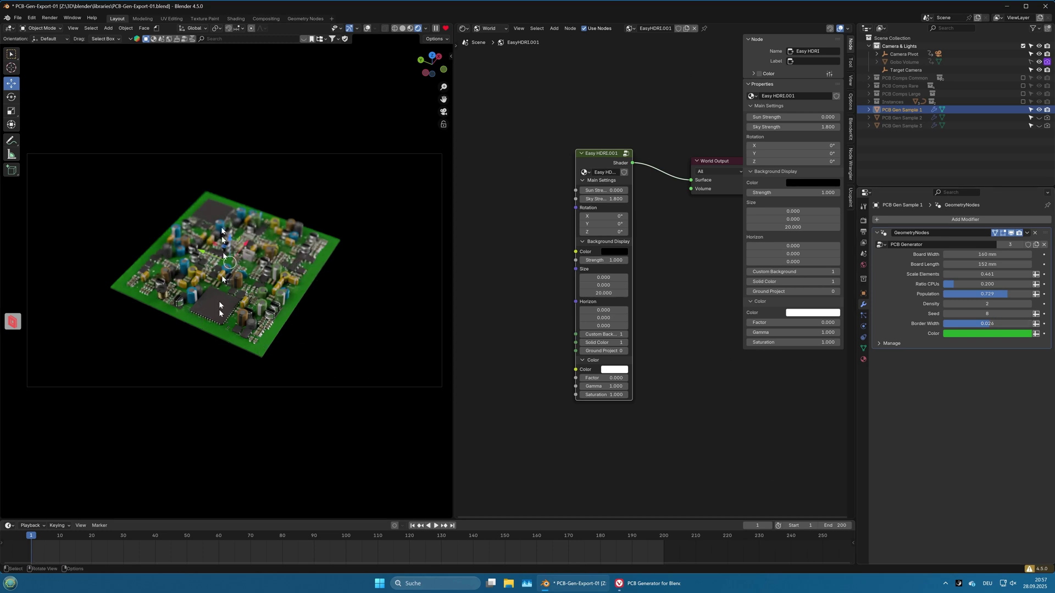
pyautogui.scroll(2, 211, 289)
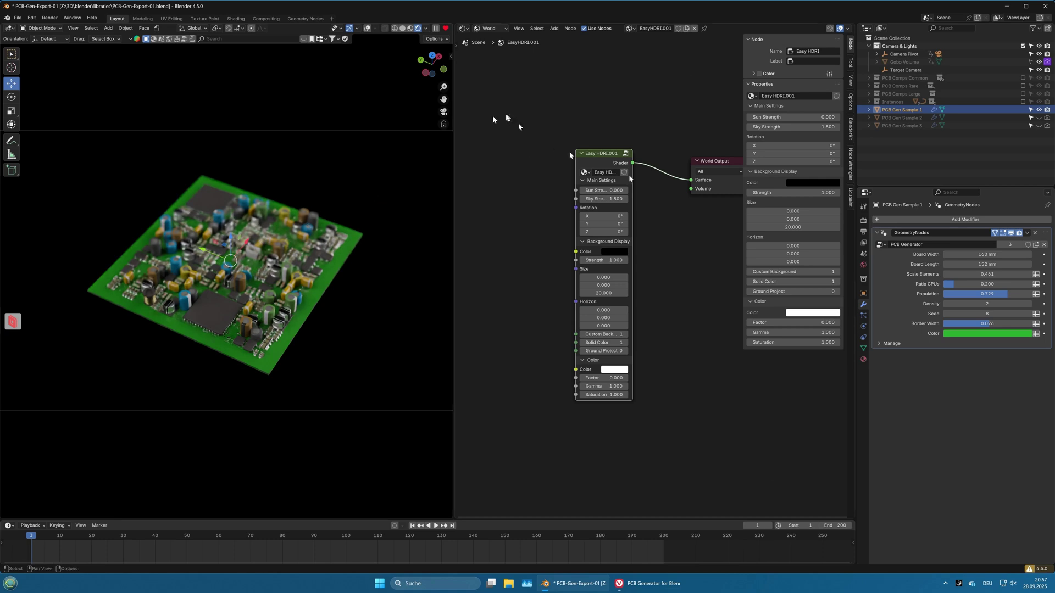
# - Select the Camera under Camera Pivot and uncheck its Depth of Field
pyautogui.click(895, 55)
pyautogui.click(906, 70)
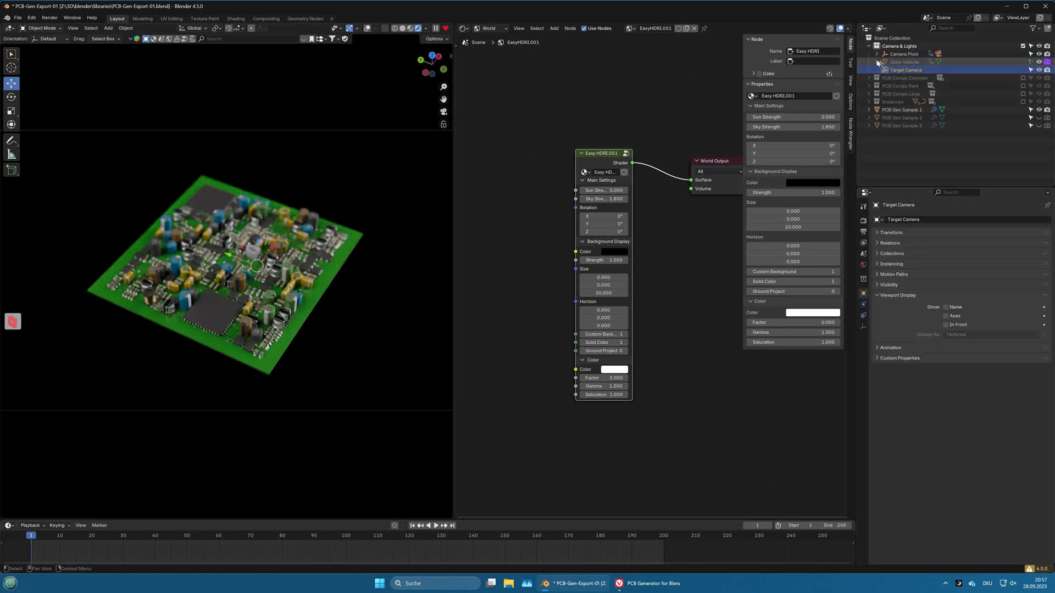
pyautogui.click(877, 54)
pyautogui.click(906, 70)
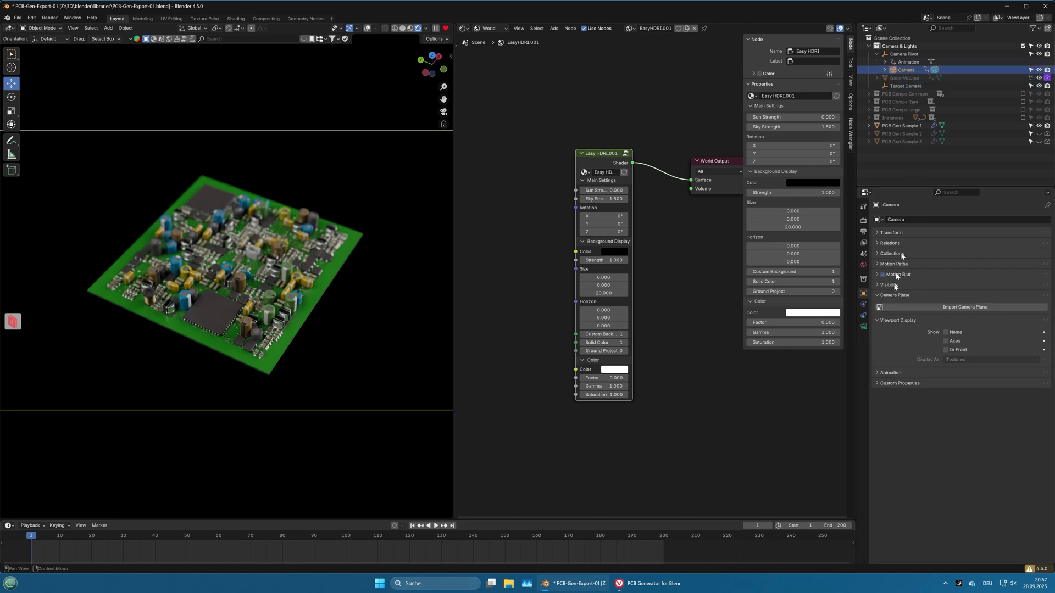
pyautogui.click(863, 327)
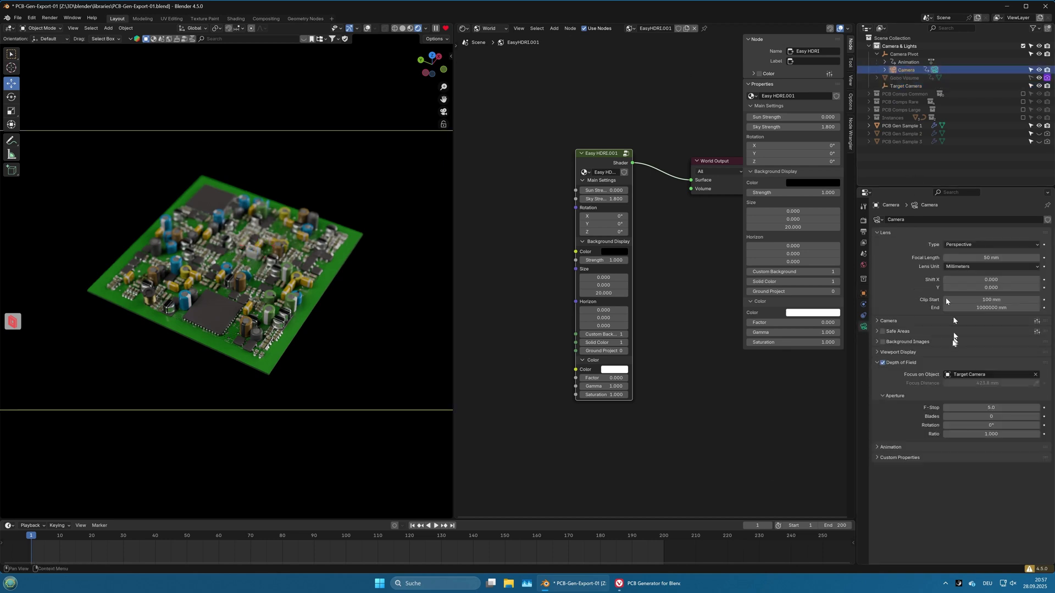
pyautogui.click(882, 363)
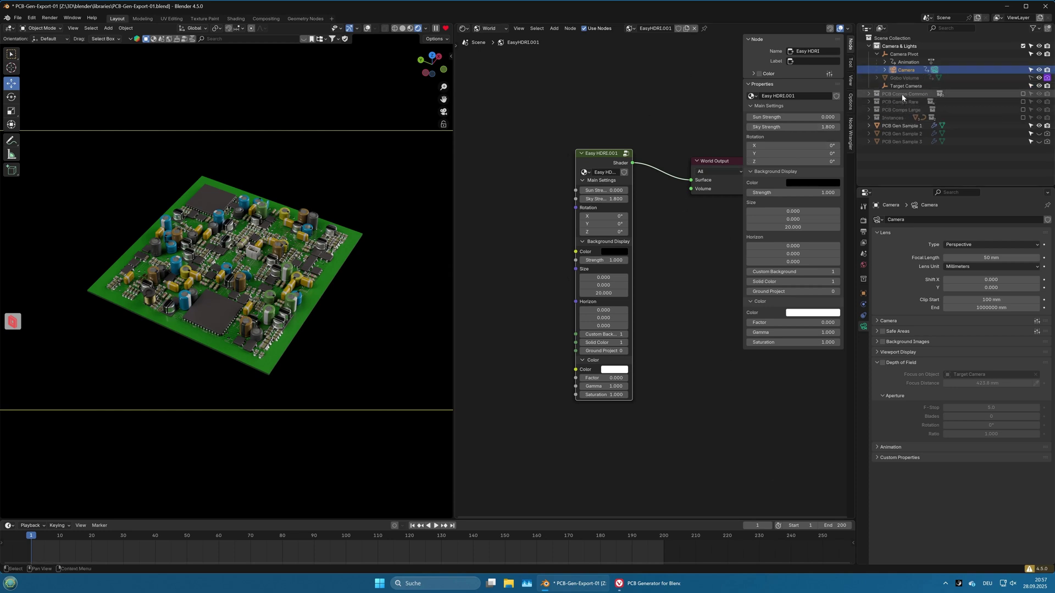
pyautogui.click(934, 94)
pyautogui.moveTo(942, 96); pyautogui.dragTo(896, 112)
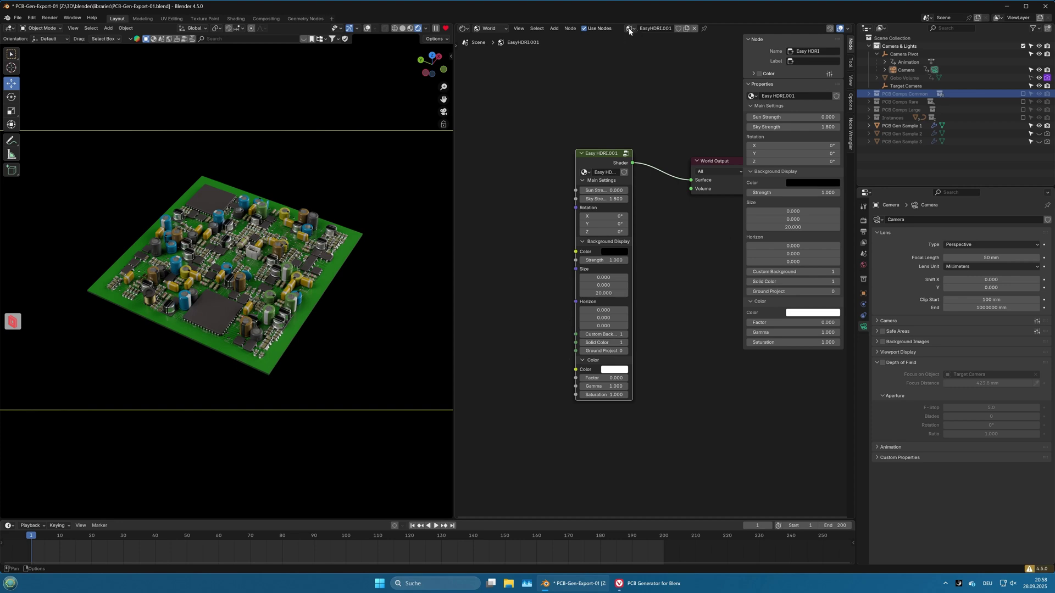
# - Show PCB Gen Sample 1's Capacitor3.001 material in the Shader Editor's Object mode
pyautogui.click(488, 28)
pyautogui.click(489, 48)
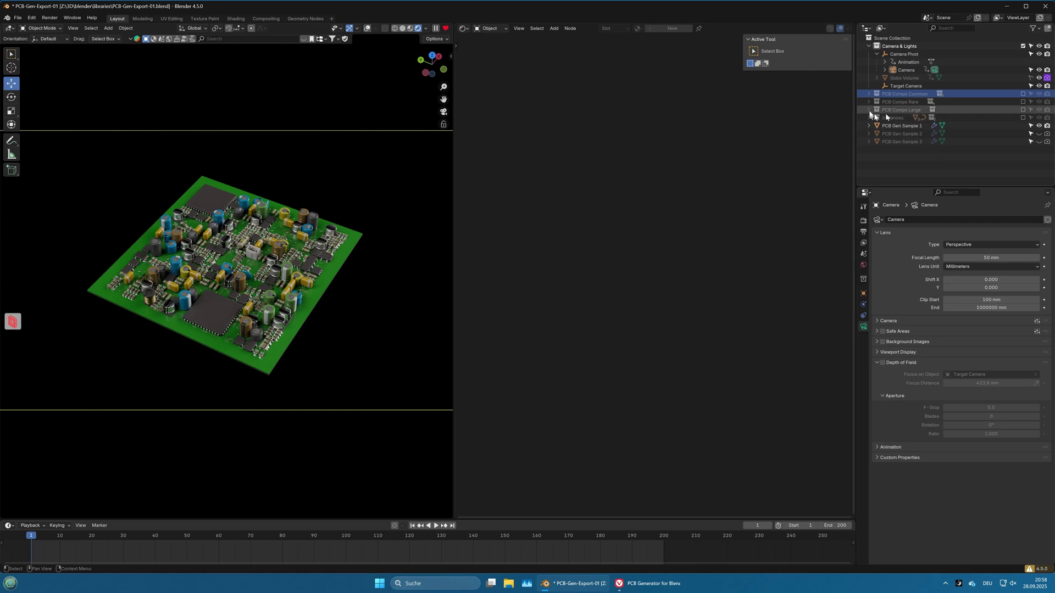
pyautogui.click(286, 295)
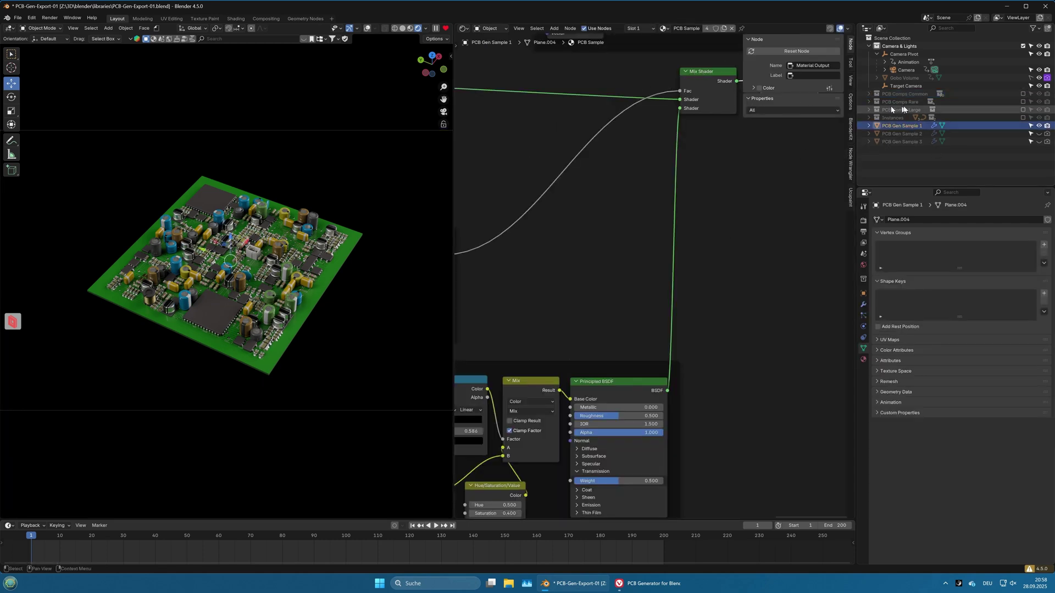
pyautogui.click(665, 30)
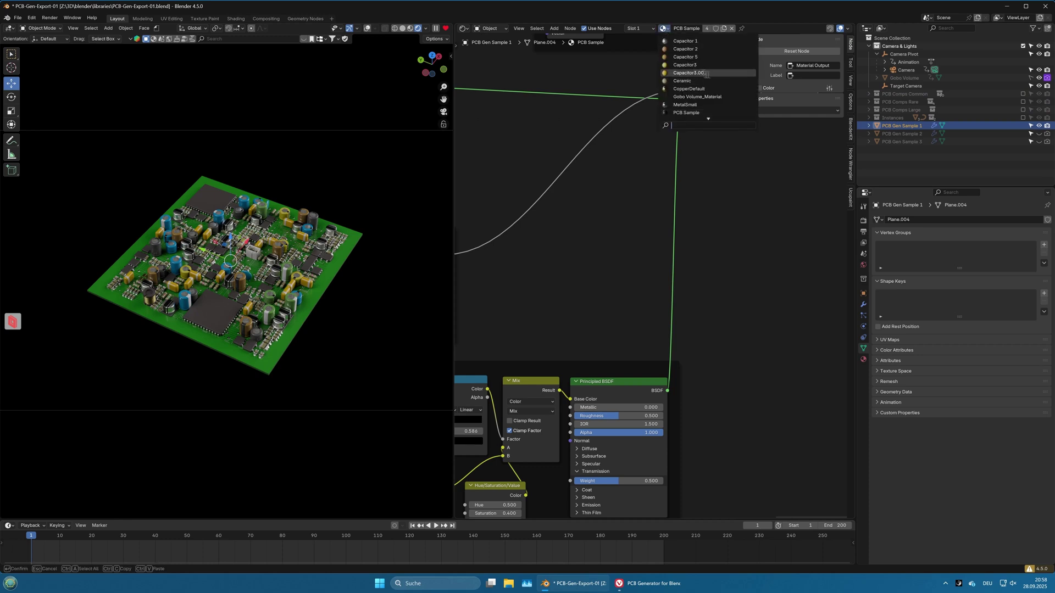
pyautogui.click(707, 73)
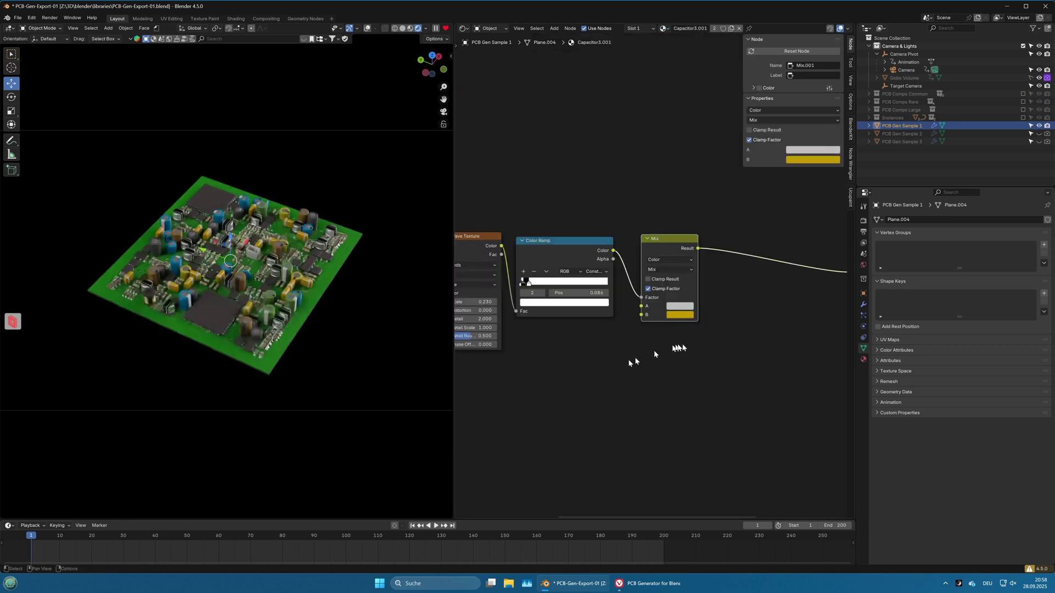
# - Make the Mix node's B colour a bright red and raise Principled BSDF Roughness to 0.340
pyautogui.click(680, 314)
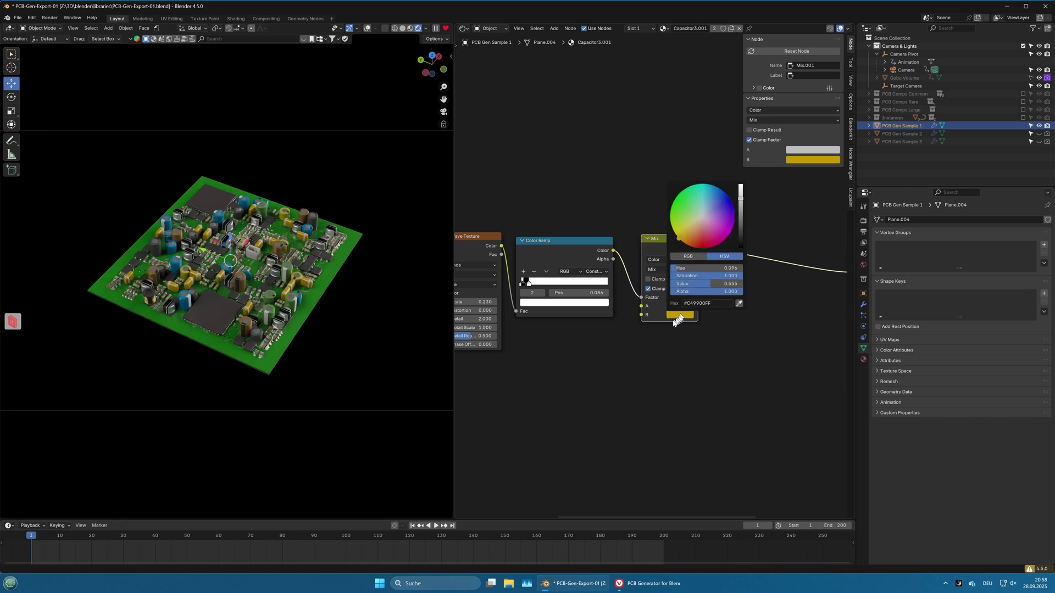
pyautogui.click(700, 242)
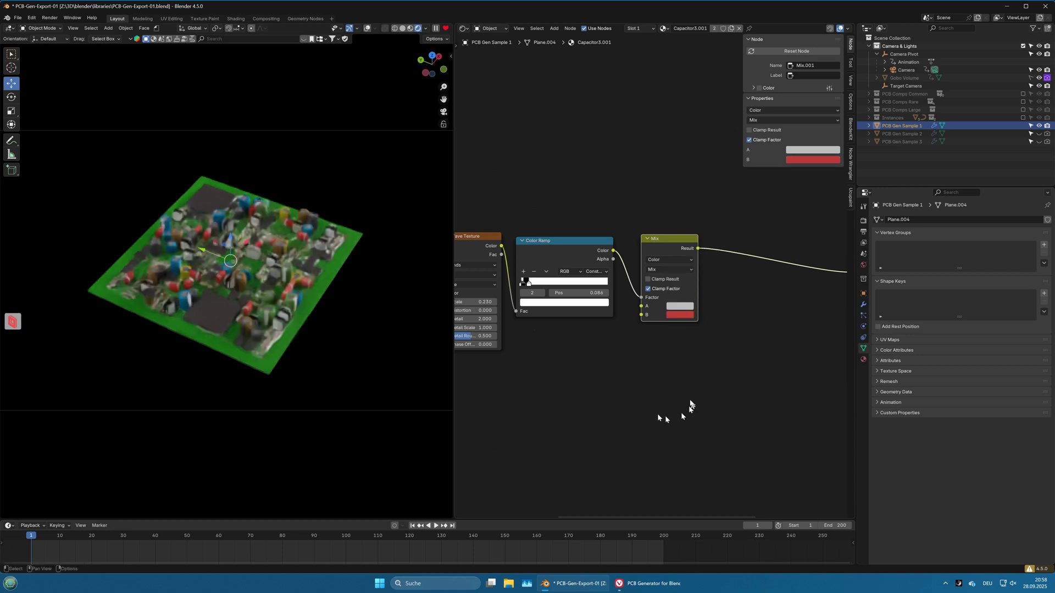
pyautogui.click(681, 315)
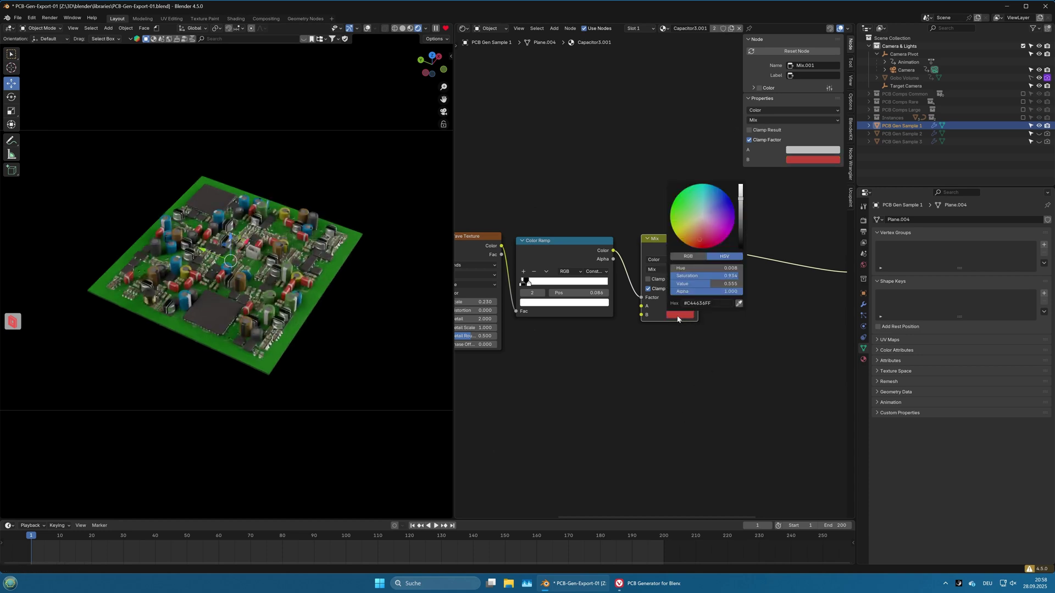
pyautogui.click(740, 193)
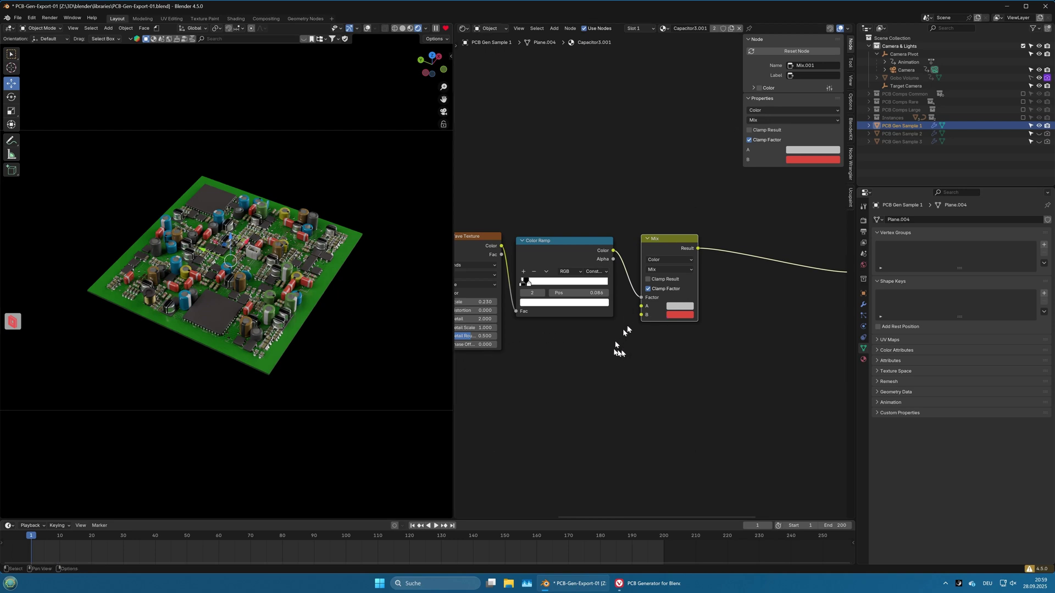
pyautogui.moveTo(624, 347); pyautogui.dragTo(565, 348, button='middle')
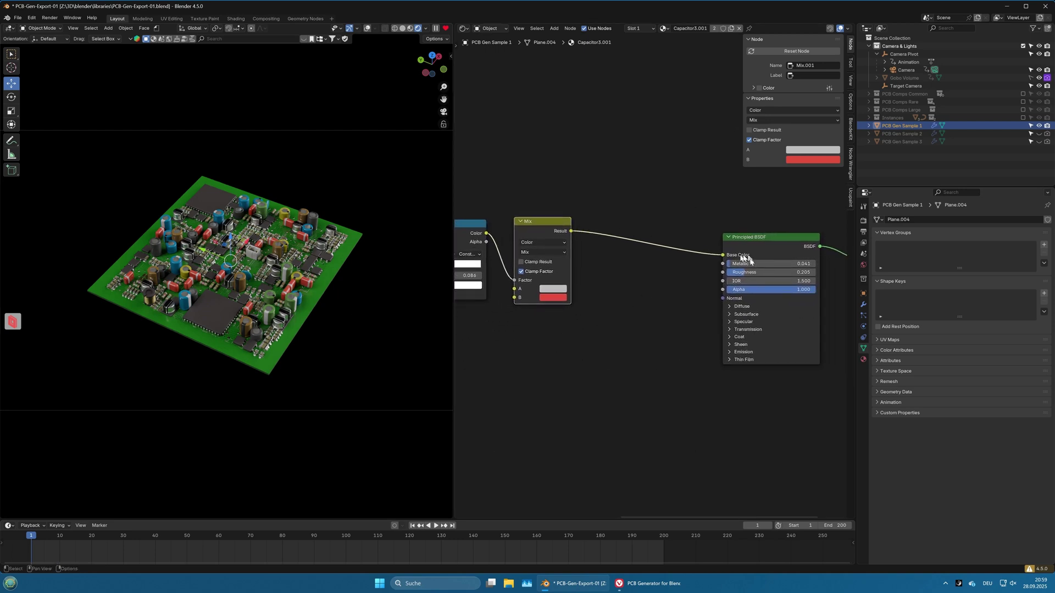
pyautogui.moveTo(744, 273); pyautogui.dragTo(757, 273)
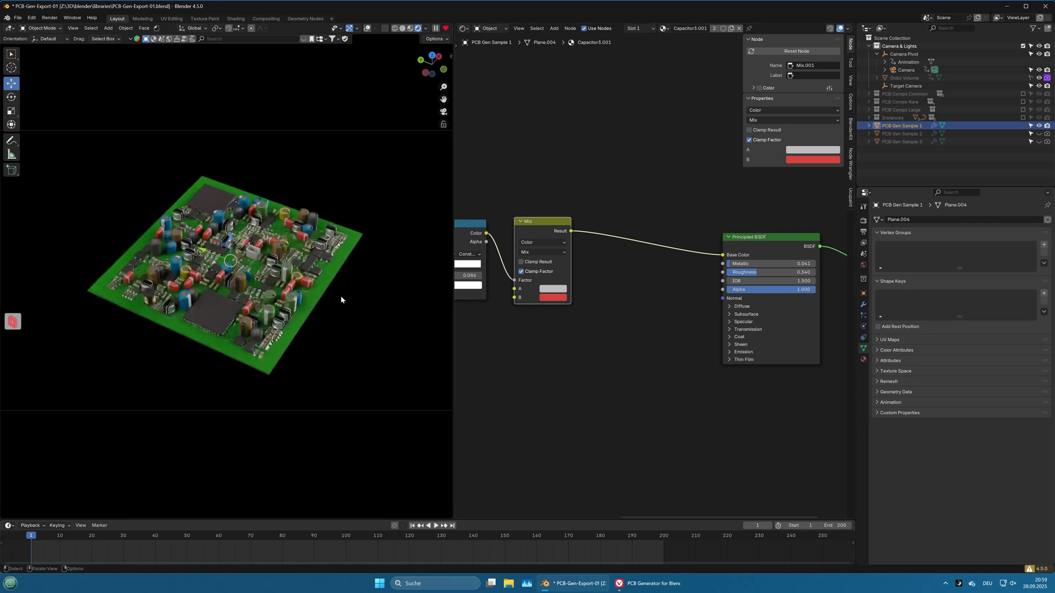
pyautogui.scroll(-3, 348, 327)
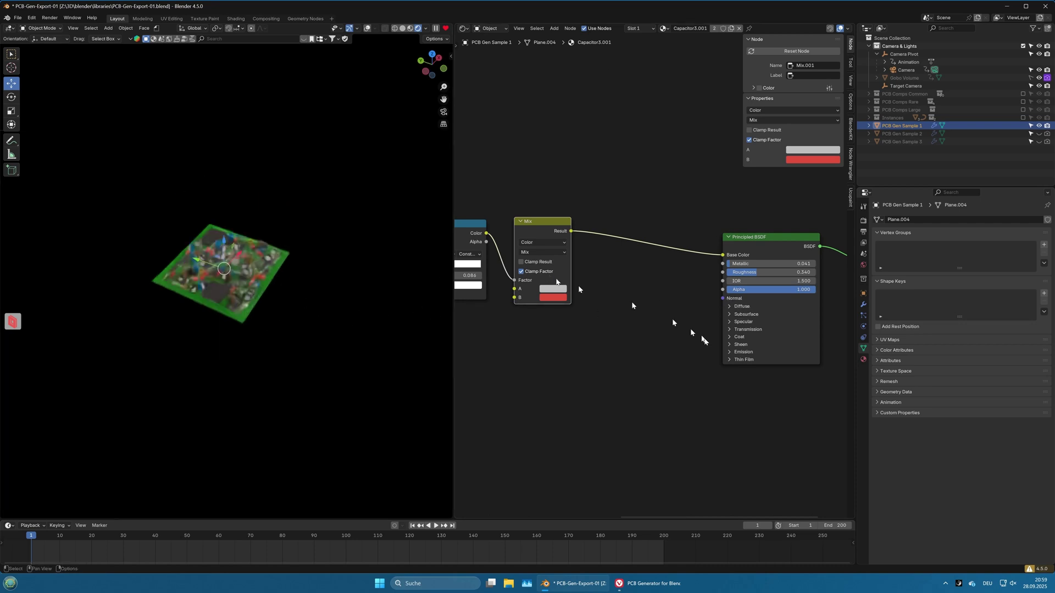
pyautogui.moveTo(355, 325); pyautogui.dragTo(355, 308, button='middle')
pyautogui.press('KP_0')
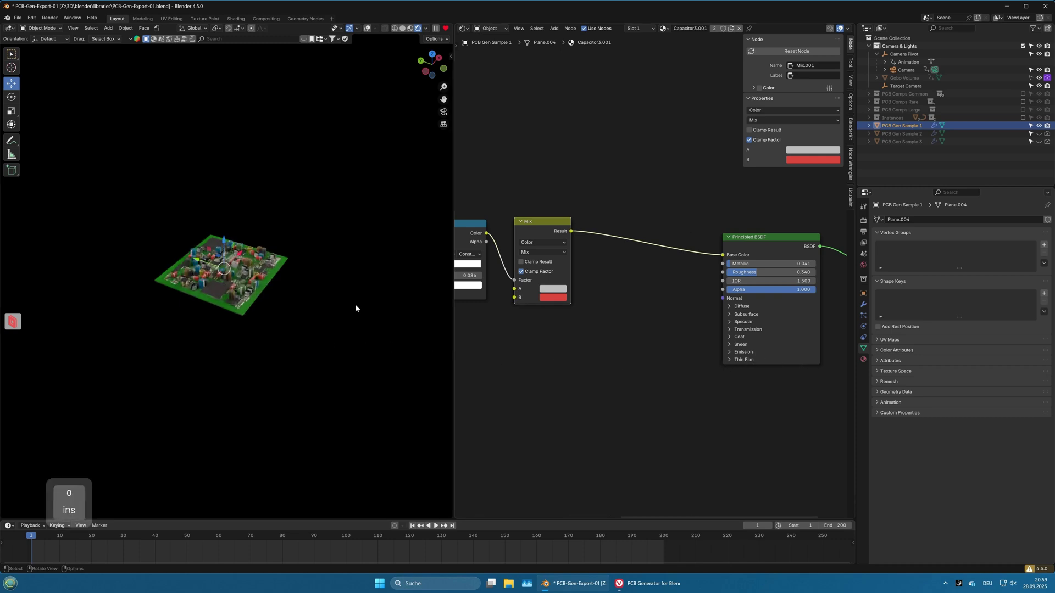